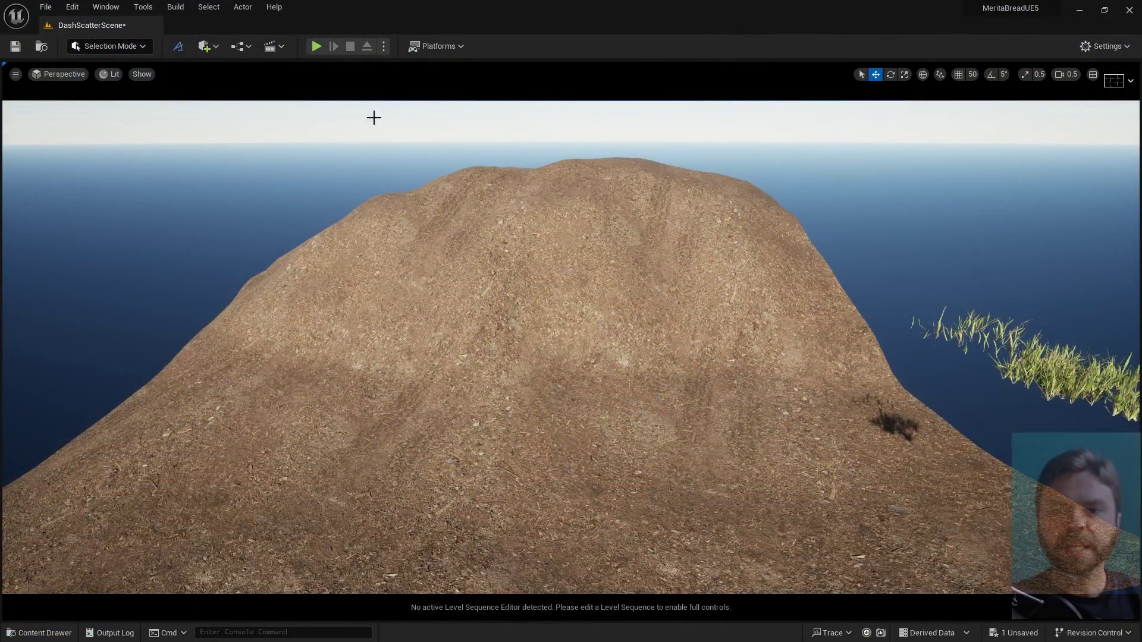
Step: Launch Dash, search for "scatter", open the Surface Scatter tool, and move and lengthen its window clear of the hill
{"action": "left_click", "coordinate": [178, 45]}
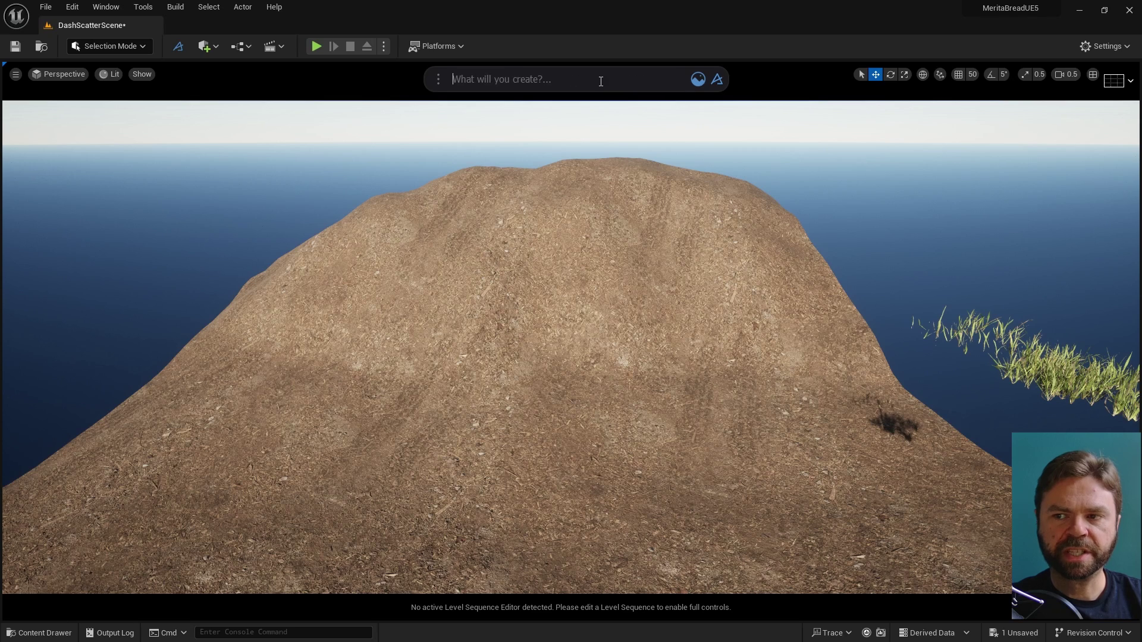
{"action": "type", "text": "scatter"}
{"action": "left_click", "coordinate": [510, 112]}
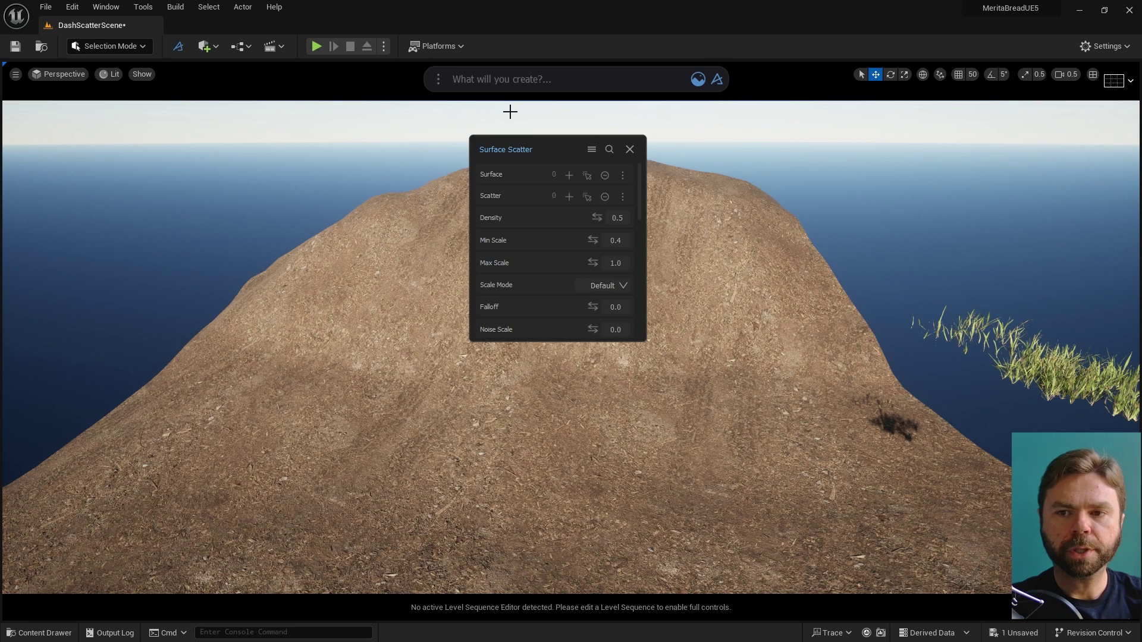
{"action": "left_click_drag", "start_coordinate": [559, 149], "coordinate": [98, 116]}
{"action": "left_click_drag", "start_coordinate": [117, 312], "coordinate": [135, 595]}
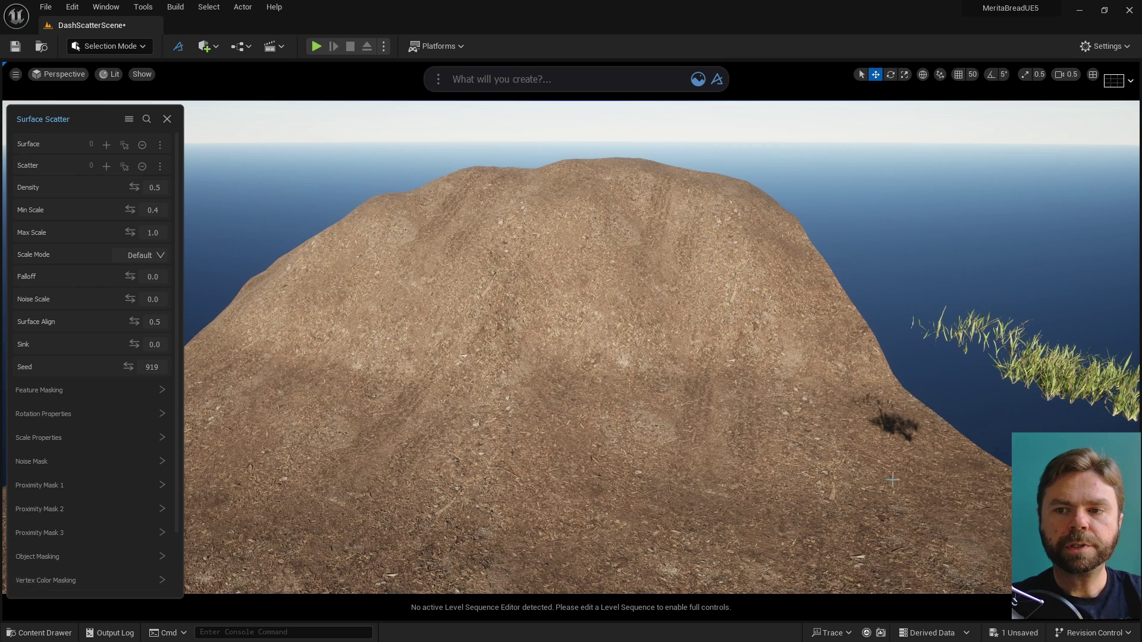
Step: Assign the two grass clumps beside the hill as the Scatter meshes and the hill as the Surface
{"action": "left_click", "coordinate": [972, 324]}
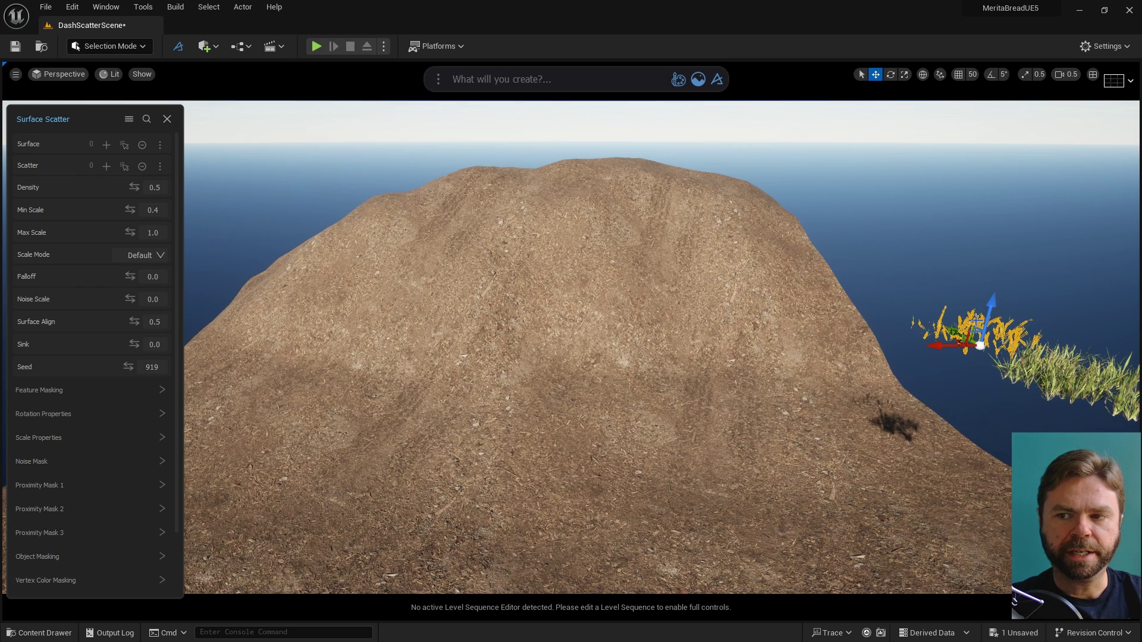
{"action": "left_click", "coordinate": [1068, 375], "text": "ctrl"}
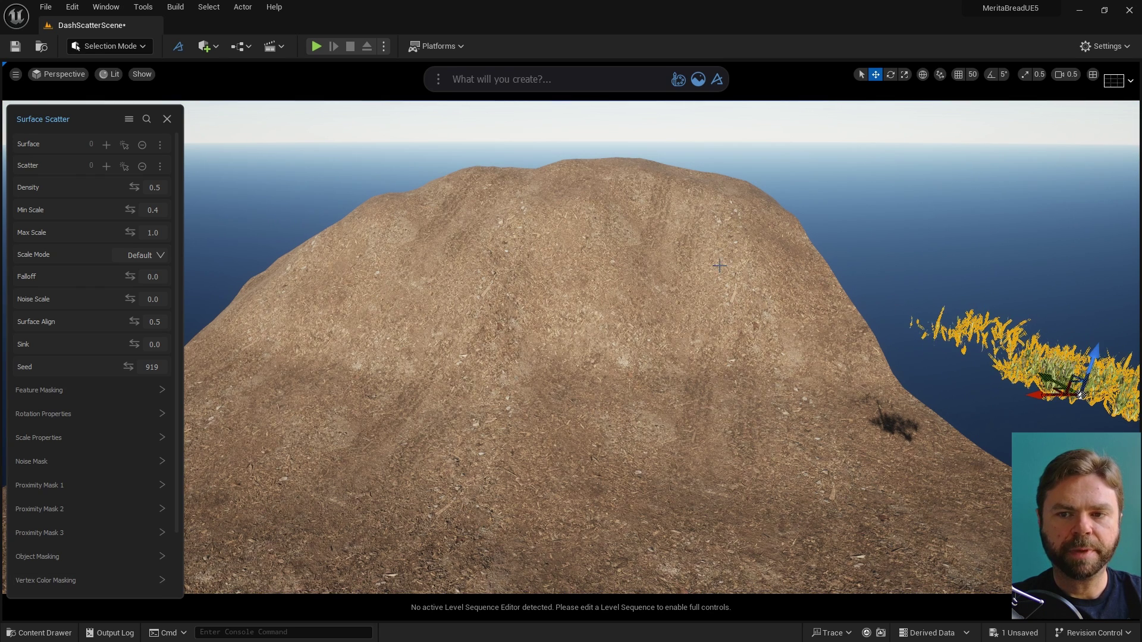
{"action": "left_click", "coordinate": [484, 268]}
{"action": "left_click", "coordinate": [107, 144]}
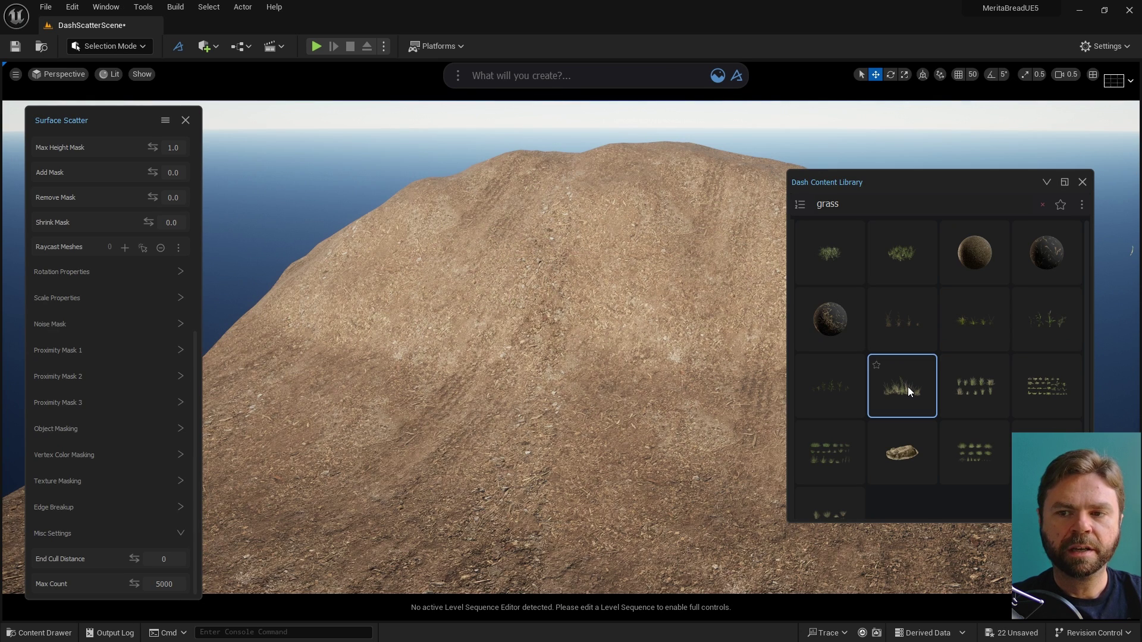
Step: Drop an asset from the Dash Content Library onto the bare hill
{"action": "left_click_drag", "start_coordinate": [908, 391], "coordinate": [580, 330], "text": "ctrl"}
{"action": "left_click", "coordinate": [606, 369]}
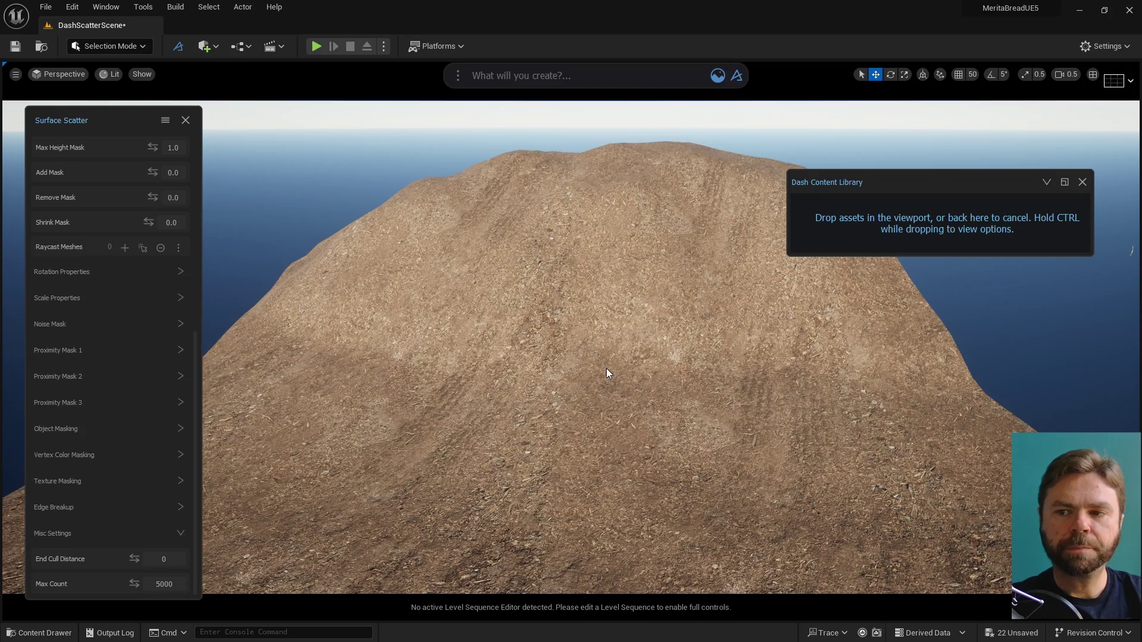
Step: Set the grass scatter's Density to 0.89, Min Scale to 1.0 and Max Scale to 2.0
{"action": "left_click_drag", "start_coordinate": [658, 183], "coordinate": [690, 183]}
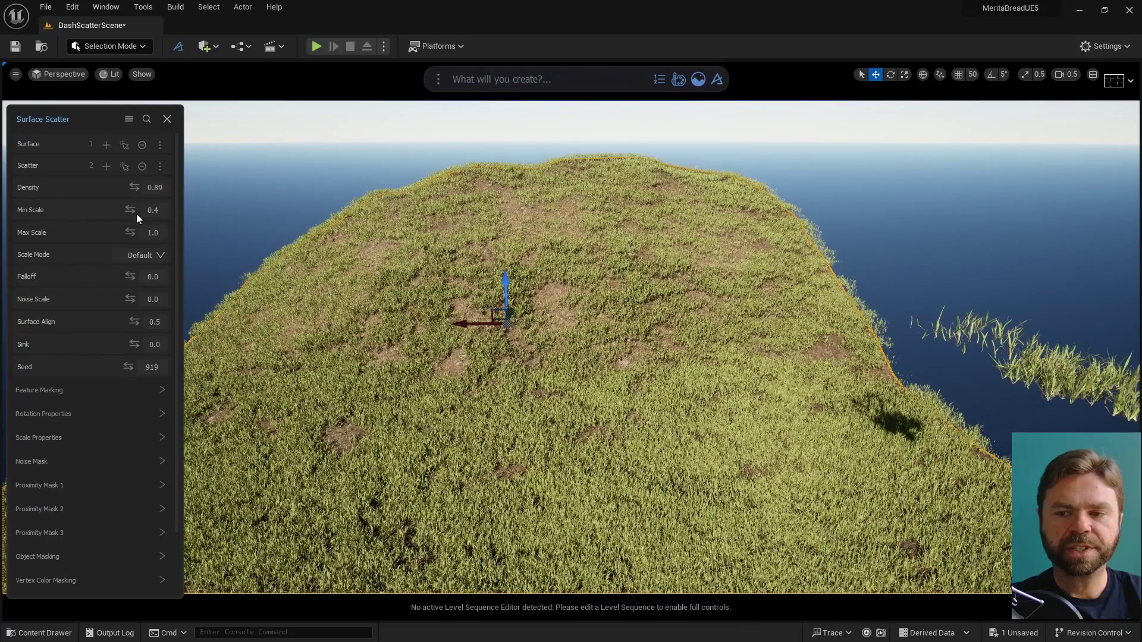
{"action": "type", "text": ".0"}
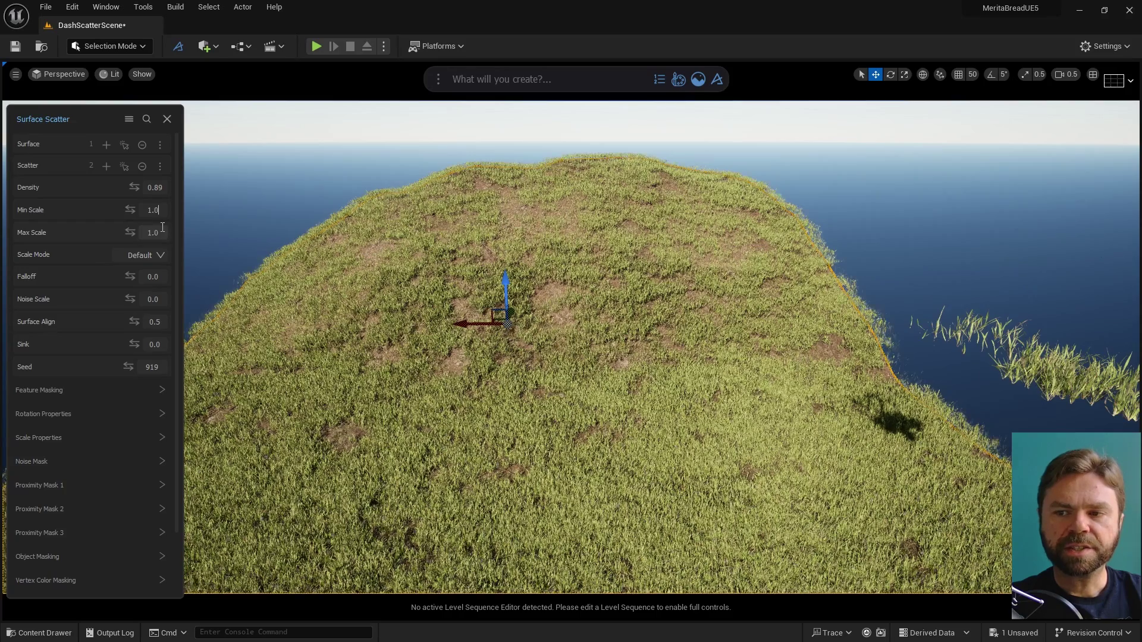
{"action": "left_click", "coordinate": [153, 234]}
{"action": "type", "text": "2"}
{"action": "key", "text": "Return"}
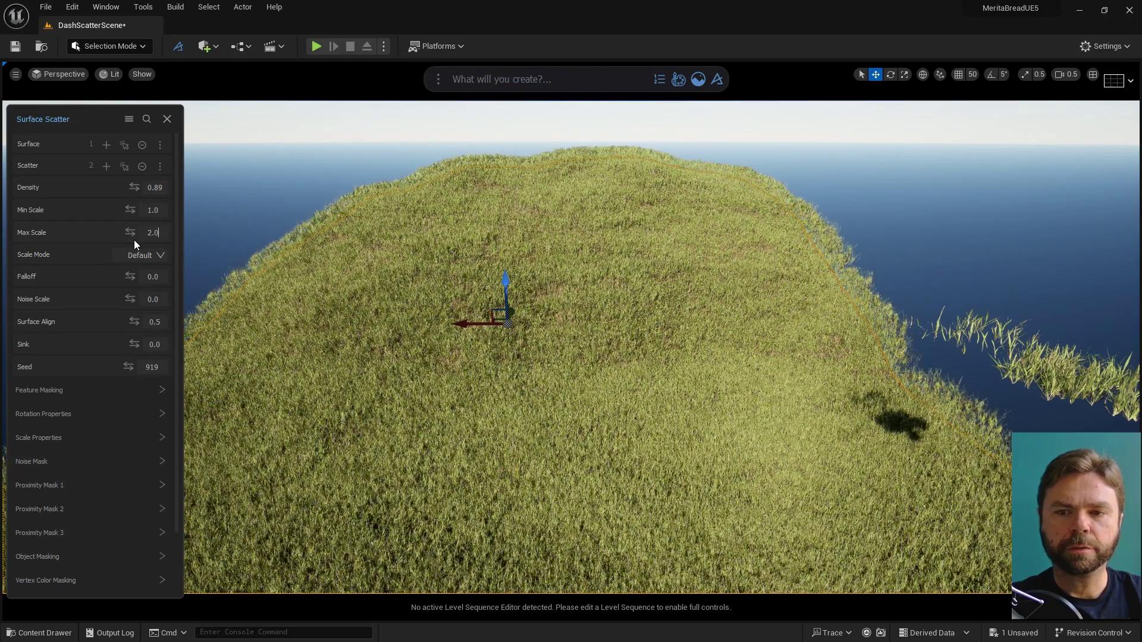
Step: Try the Average, Biggest and Smallest scale modes on the grass scatter and restore Default
{"action": "left_click", "coordinate": [150, 256]}
{"action": "left_click", "coordinate": [141, 289]}
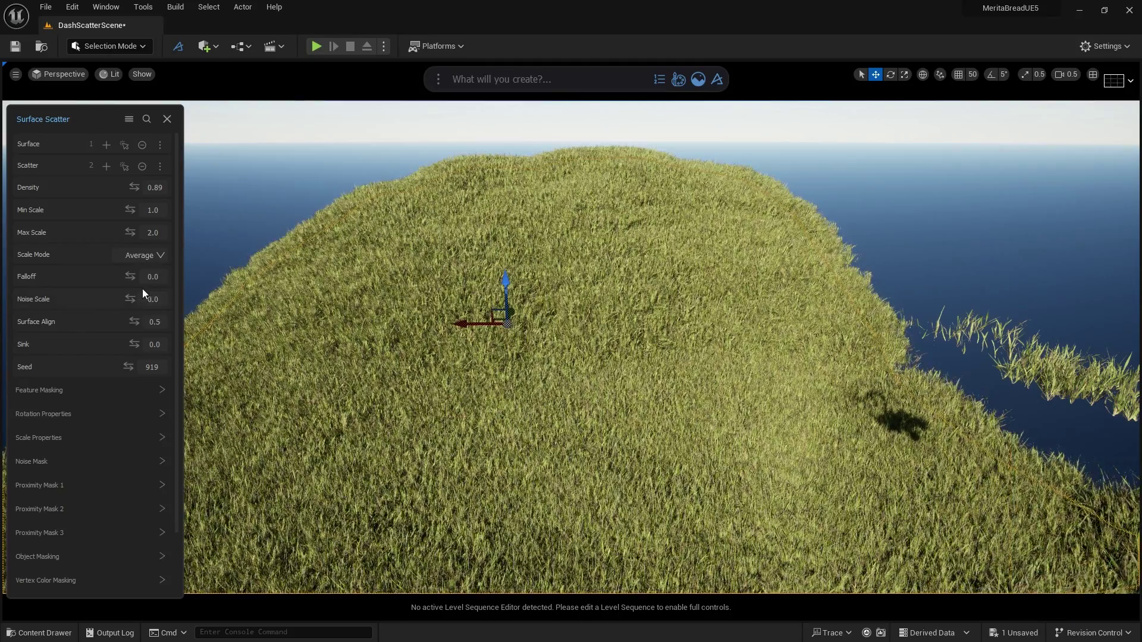
{"action": "left_click", "coordinate": [146, 257]}
{"action": "left_click", "coordinate": [148, 304]}
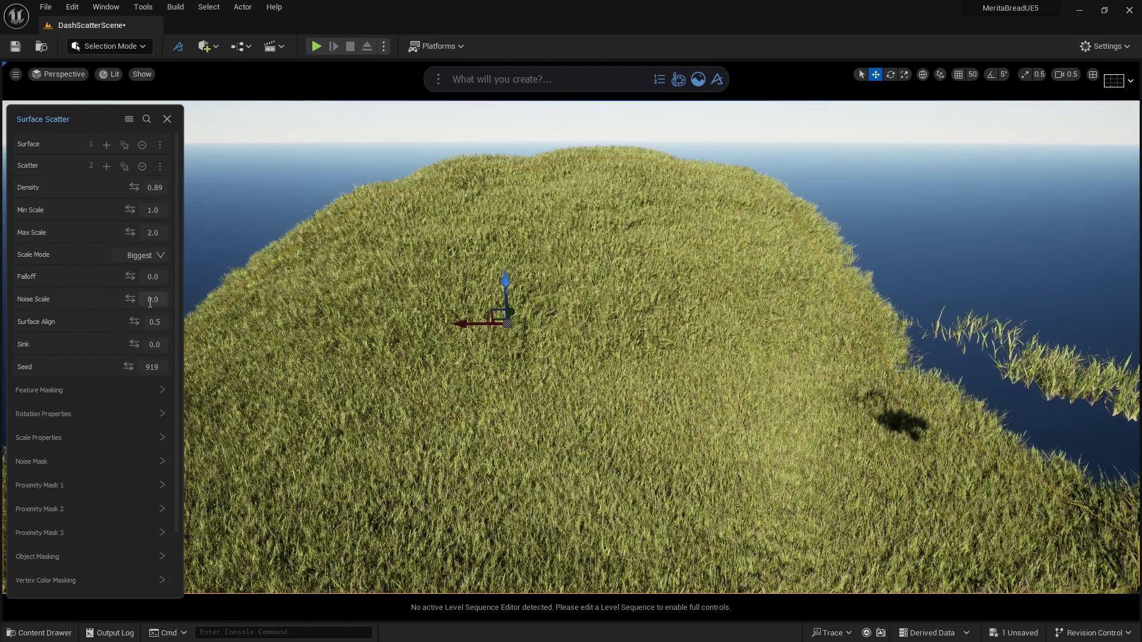
{"action": "left_click", "coordinate": [153, 256]}
{"action": "left_click", "coordinate": [144, 321]}
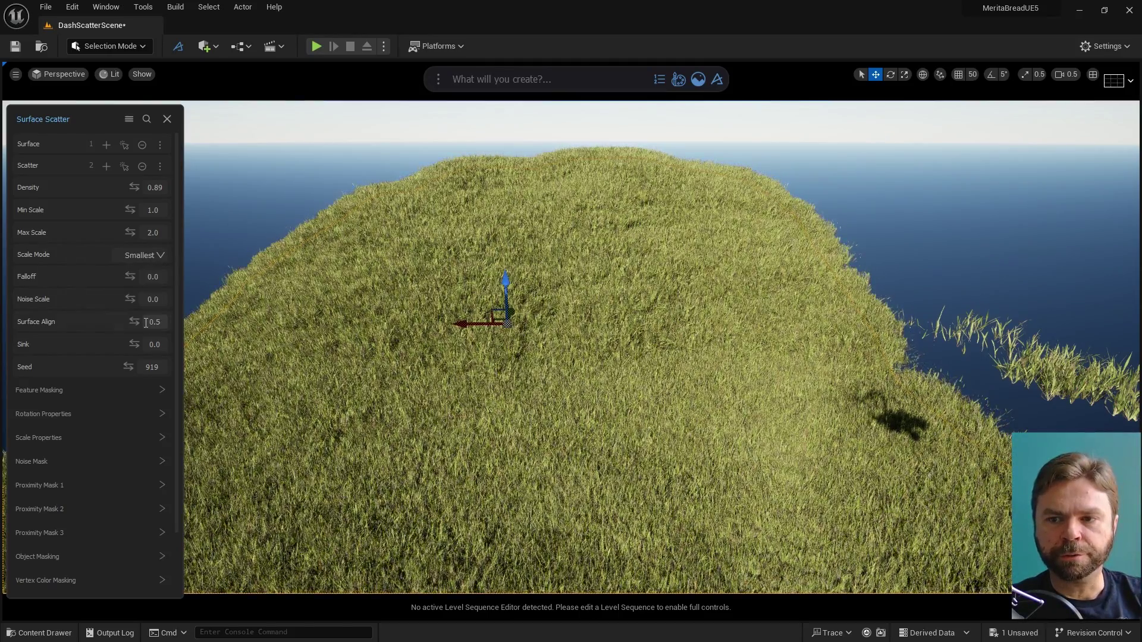
{"action": "left_click", "coordinate": [153, 255]}
{"action": "left_click", "coordinate": [149, 275]}
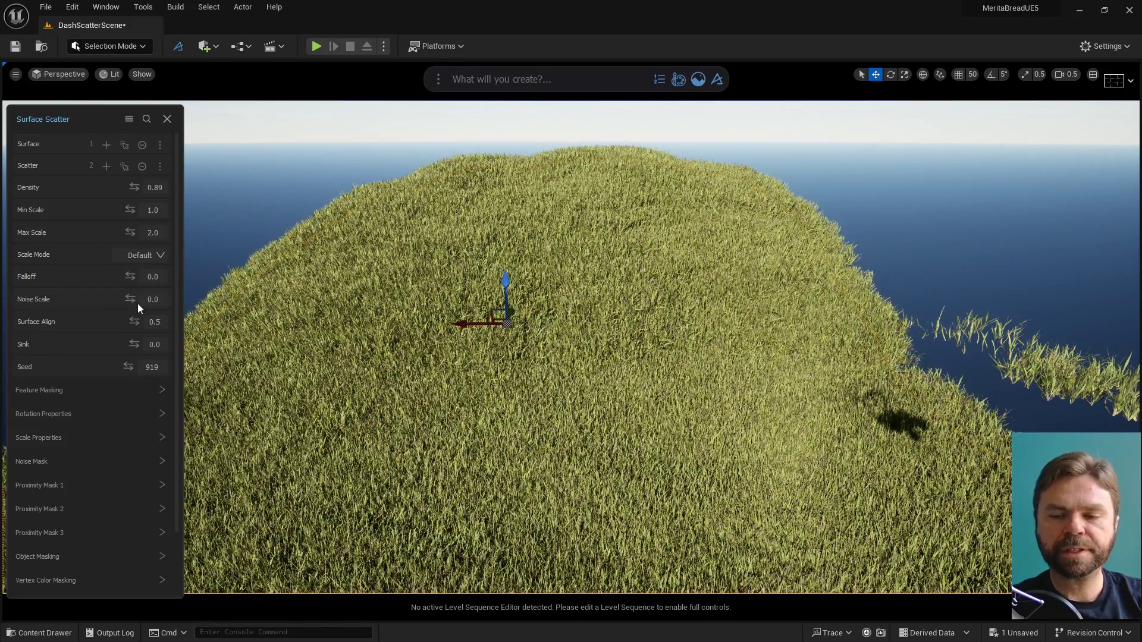
Step: Raise the grass scatter's Noise Scale to 9.7
{"action": "left_click_drag", "start_coordinate": [130, 299], "coordinate": [223, 299]}
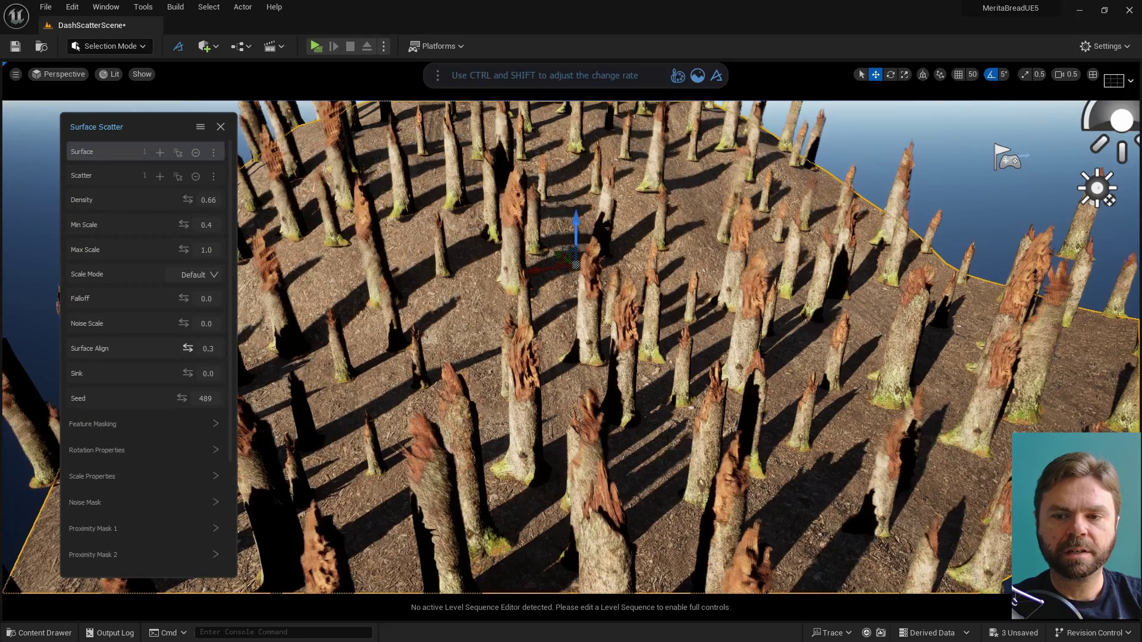
Step: Set the tree-trunk scatter's Surface Align to 1.0, try a Sink of 2.5 before resetting it to 0.0, and vary the Seed
{"action": "left_click_drag", "start_coordinate": [188, 348], "coordinate": [195, 373]}
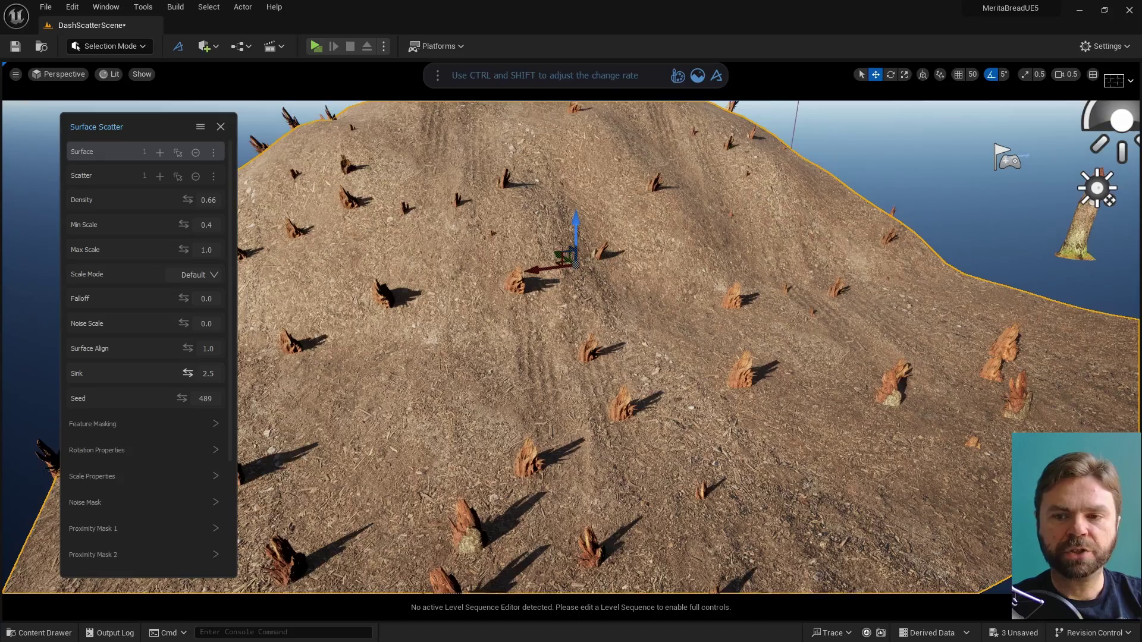
{"action": "mouse_move", "coordinate": [195, 373]}
{"action": "left_mouse_down"}
{"action": "mouse_move", "coordinate": [184, 373]}
{"action": "mouse_move", "coordinate": [194, 373]}
{"action": "left_mouse_up"}
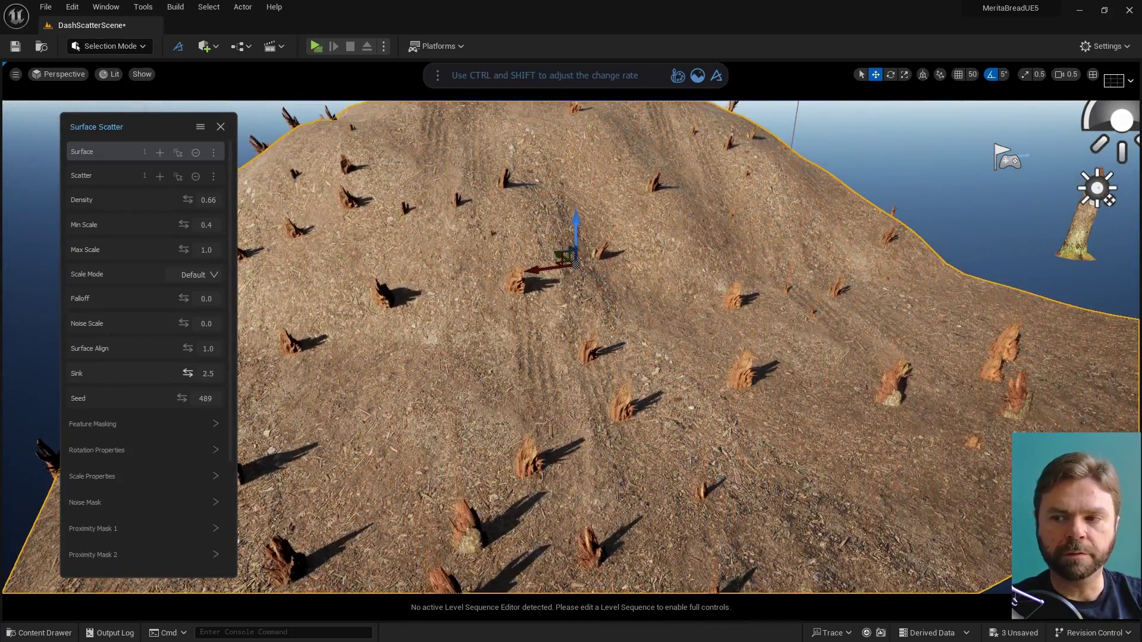
{"action": "left_click_drag", "start_coordinate": [193, 374], "coordinate": [190, 374]}
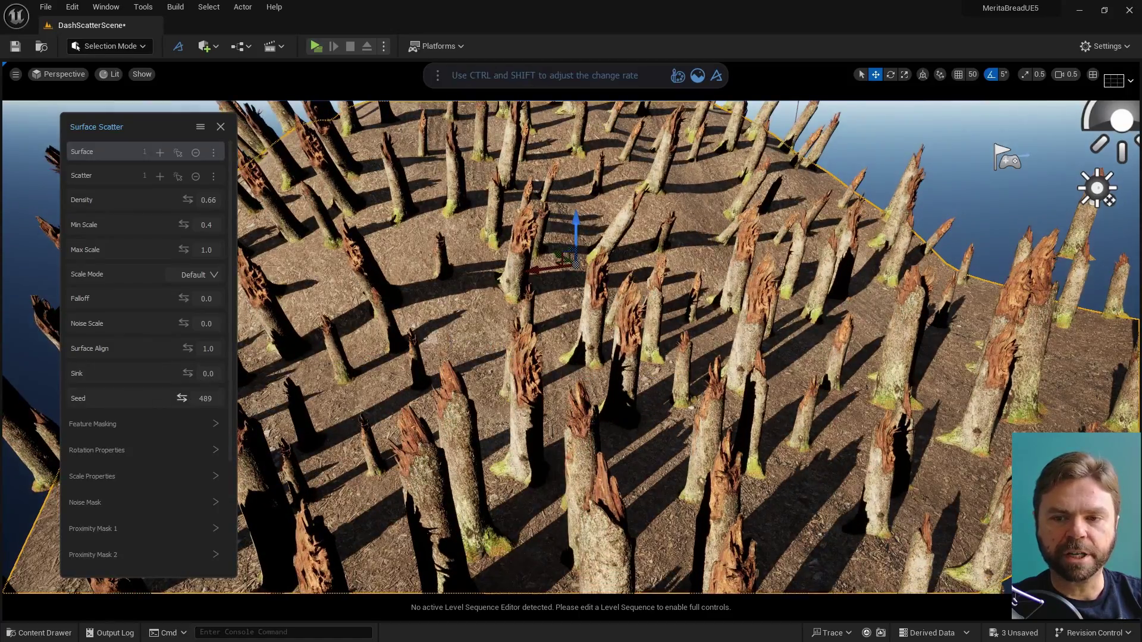
{"action": "mouse_move", "coordinate": [182, 399]}
{"action": "left_mouse_down"}
{"action": "mouse_move", "coordinate": [208, 398]}
{"action": "mouse_move", "coordinate": [198, 398]}
{"action": "left_mouse_up"}
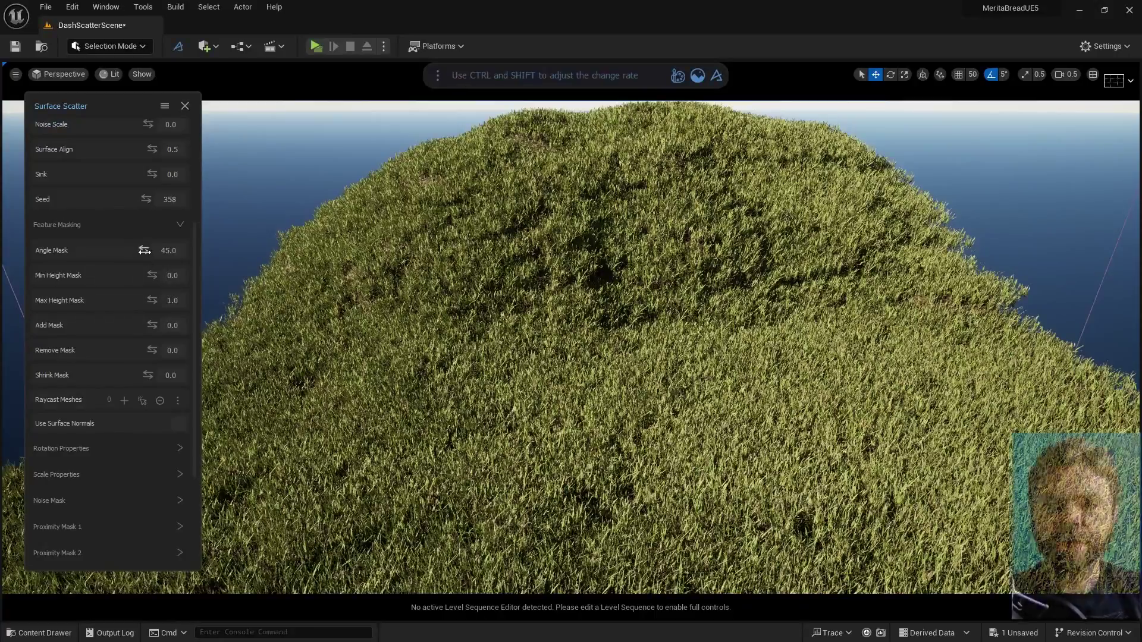
Step: Try the grass scatter's Angle Mask and a height mask from 0.37 to 0.58, and restore Max Height Mask to 1.0
{"action": "left_click_drag", "start_coordinate": [168, 250], "coordinate": [149, 251]}
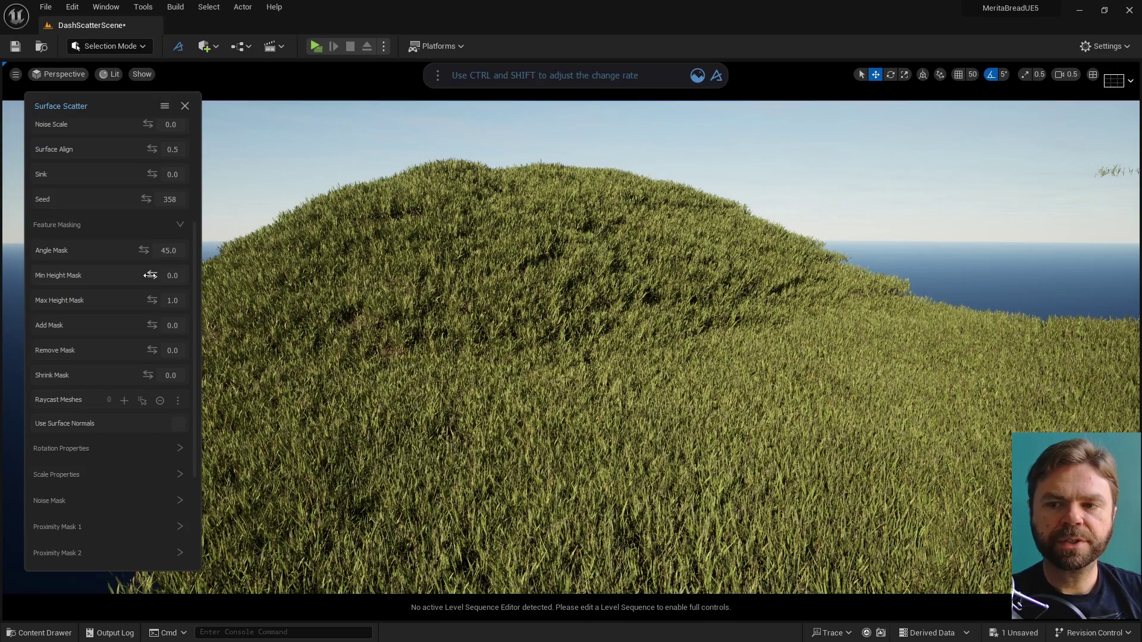
{"action": "mouse_move", "coordinate": [149, 276]}
{"action": "left_mouse_down"}
{"action": "mouse_move", "coordinate": [142, 300]}
{"action": "mouse_move", "coordinate": [160, 301]}
{"action": "mouse_move", "coordinate": [147, 300]}
{"action": "mouse_move", "coordinate": [162, 275]}
{"action": "left_mouse_up"}
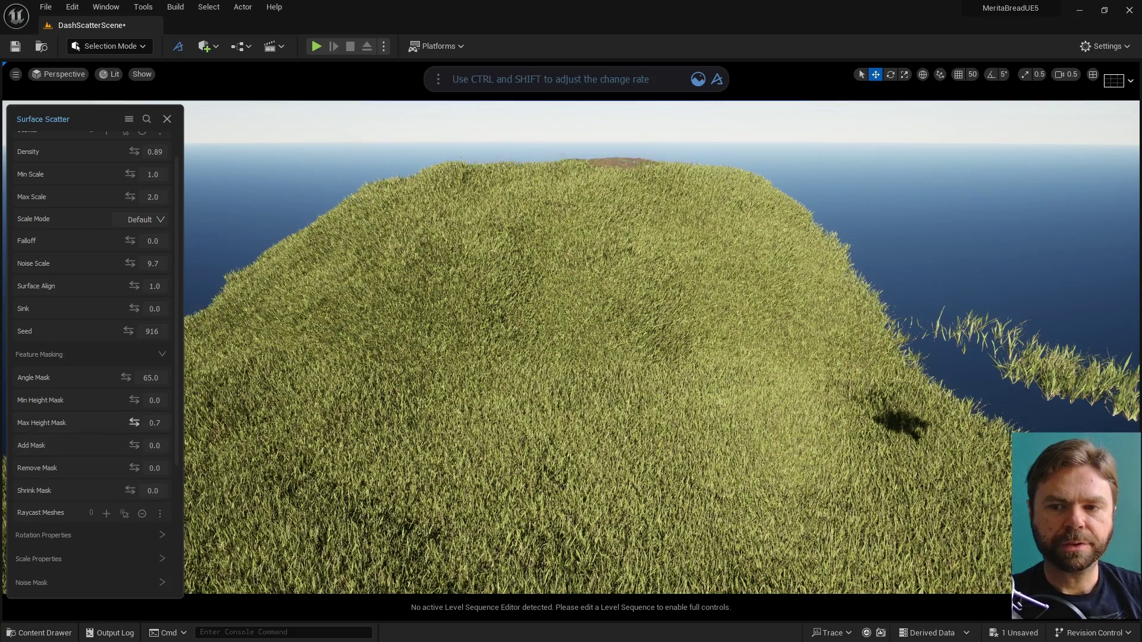
{"action": "left_click_drag", "start_coordinate": [135, 422], "coordinate": [141, 459]}
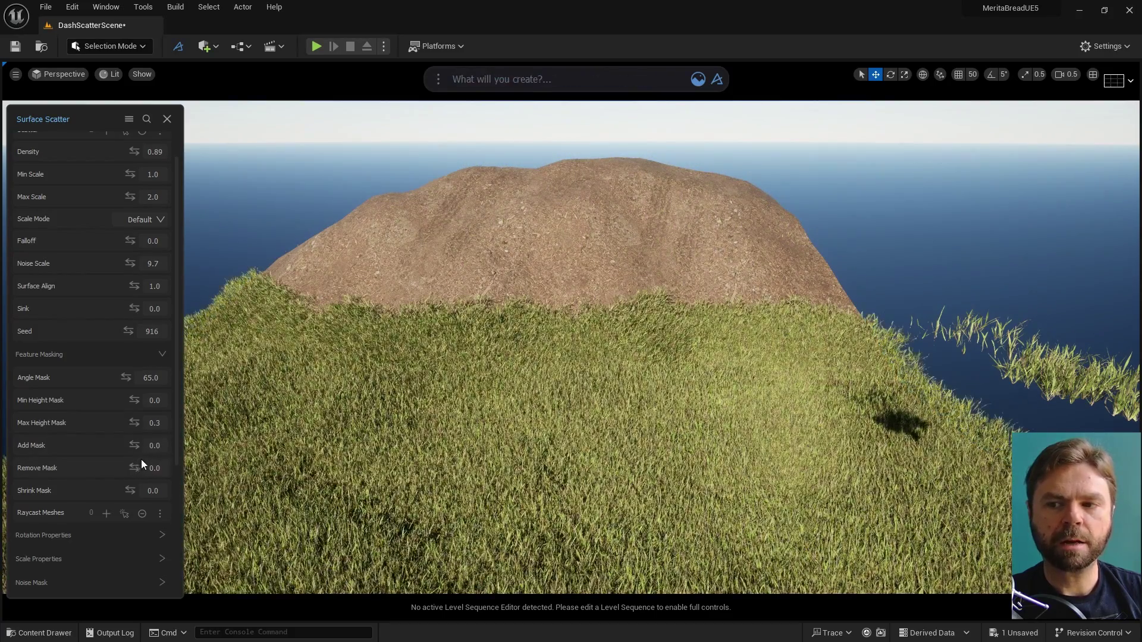
{"action": "key", "text": "Return"}
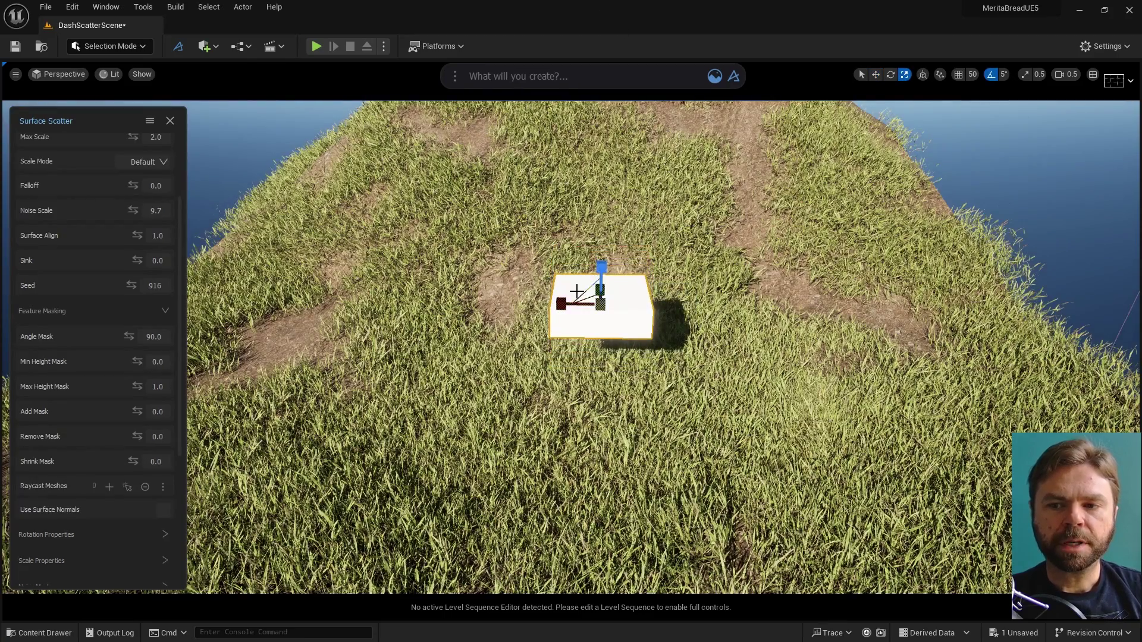
Step: Lower the white box towards the grassy hill and add it to the scatter's Raycast Meshes
{"action": "left_click_drag", "start_coordinate": [560, 303], "coordinate": [535, 303]}
{"action": "key", "text": "w"}
{"action": "left_click_drag", "start_coordinate": [600, 271], "coordinate": [599, 326]}
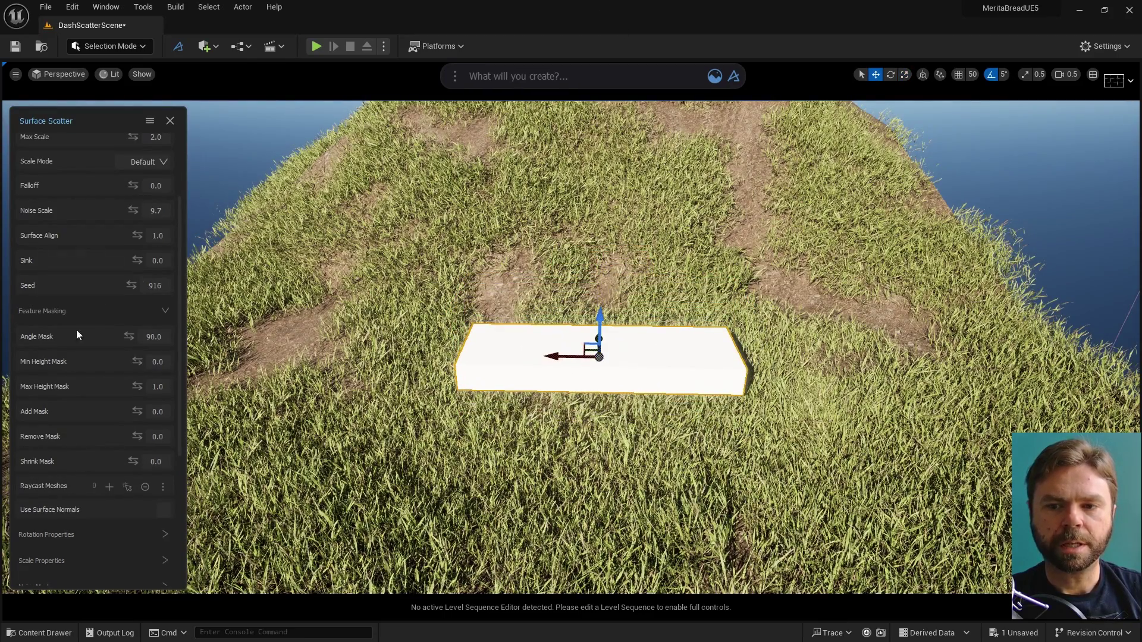
{"action": "left_click", "coordinate": [109, 487]}
Step: Place copies of the white box on both sides of the first one and add them to the Raycast Meshes
{"action": "left_click_drag", "start_coordinate": [571, 356], "coordinate": [863, 397], "text": "alt"}
{"action": "left_click", "coordinate": [109, 487]}
{"action": "left_click", "coordinate": [109, 486]}
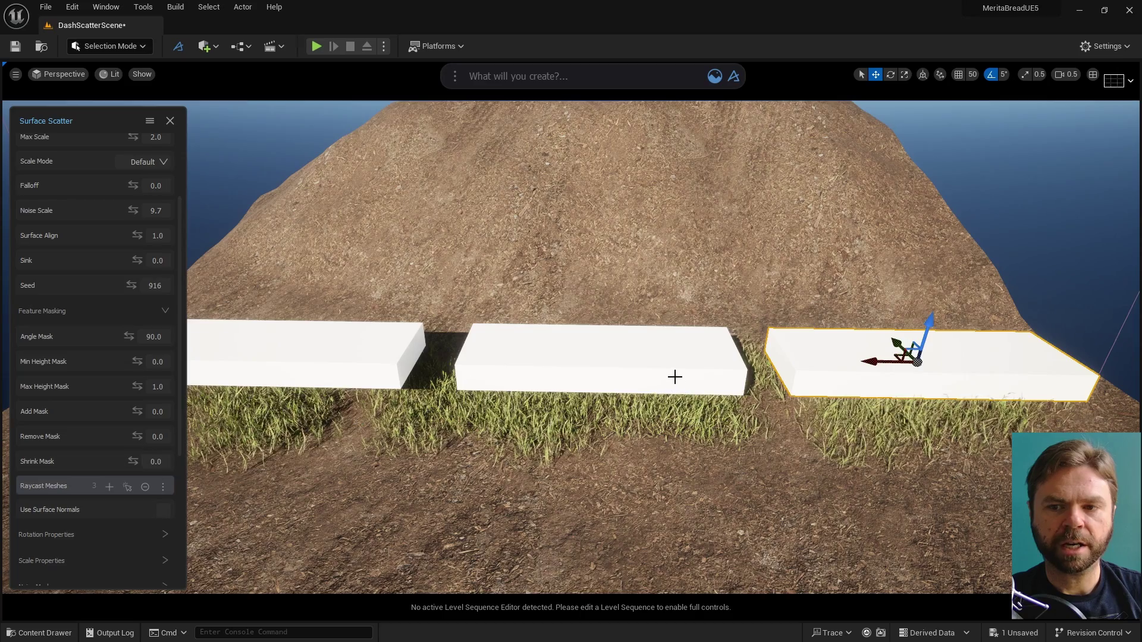
Step: Scale the middle white box of the row
{"action": "left_click", "coordinate": [608, 378]}
{"action": "key", "text": "r"}
{"action": "left_click_drag", "start_coordinate": [600, 341], "coordinate": [615, 328]}
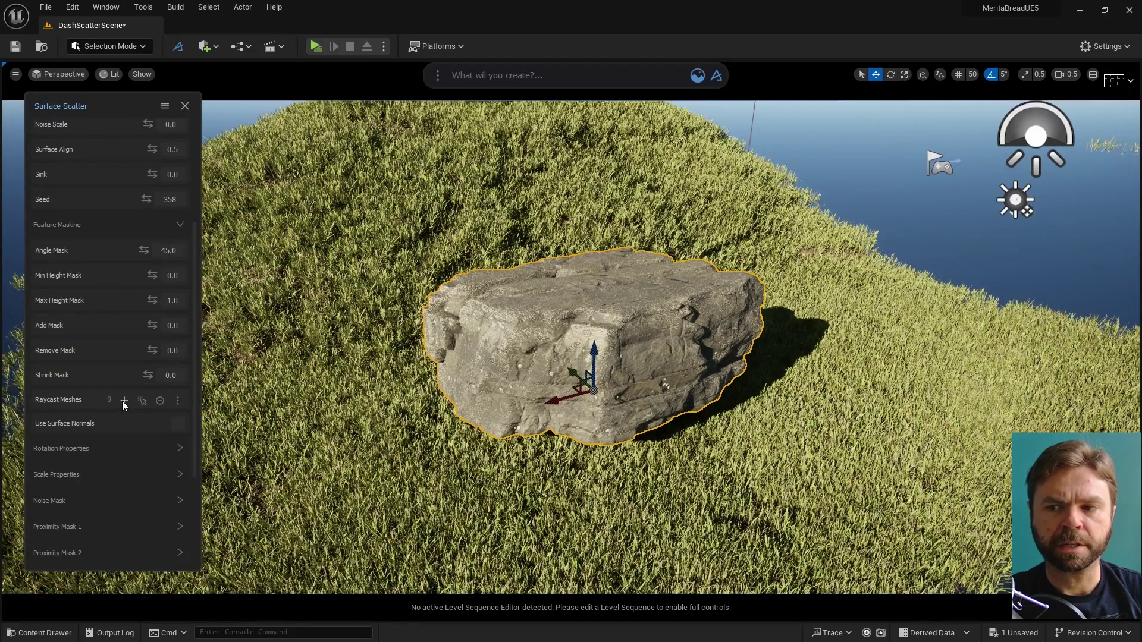
Step: Add the rock to the grass scatter's Raycast Meshes and move it across the hill
{"action": "left_click", "coordinate": [124, 400]}
{"action": "left_click_drag", "start_coordinate": [707, 441], "coordinate": [740, 357], "text": "alt"}
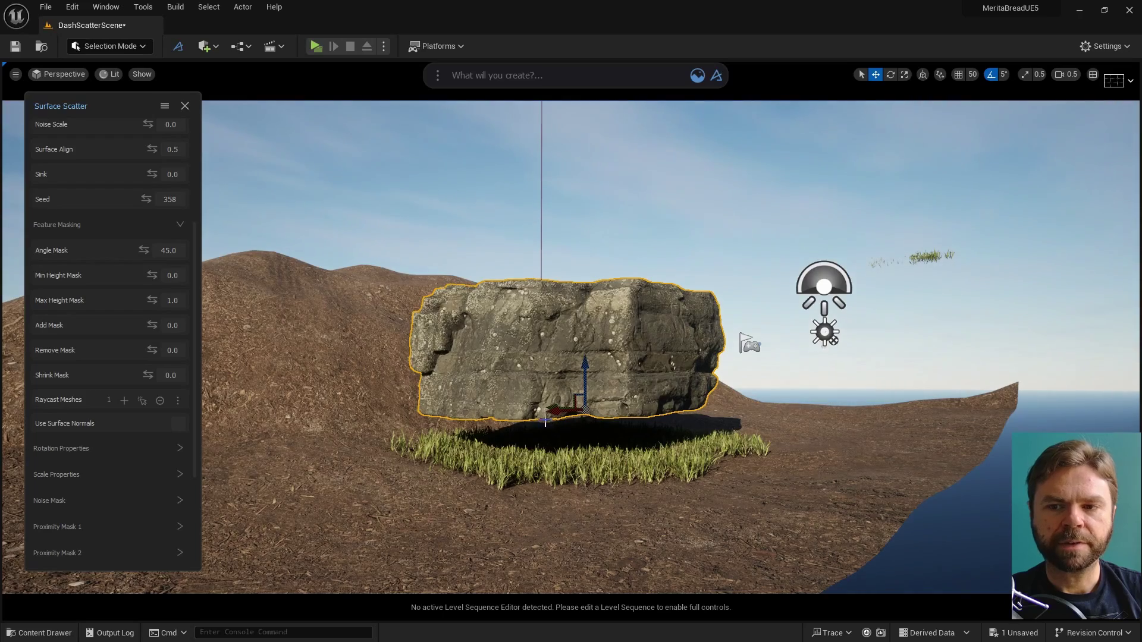
{"action": "left_click_drag", "start_coordinate": [552, 411], "coordinate": [837, 382]}
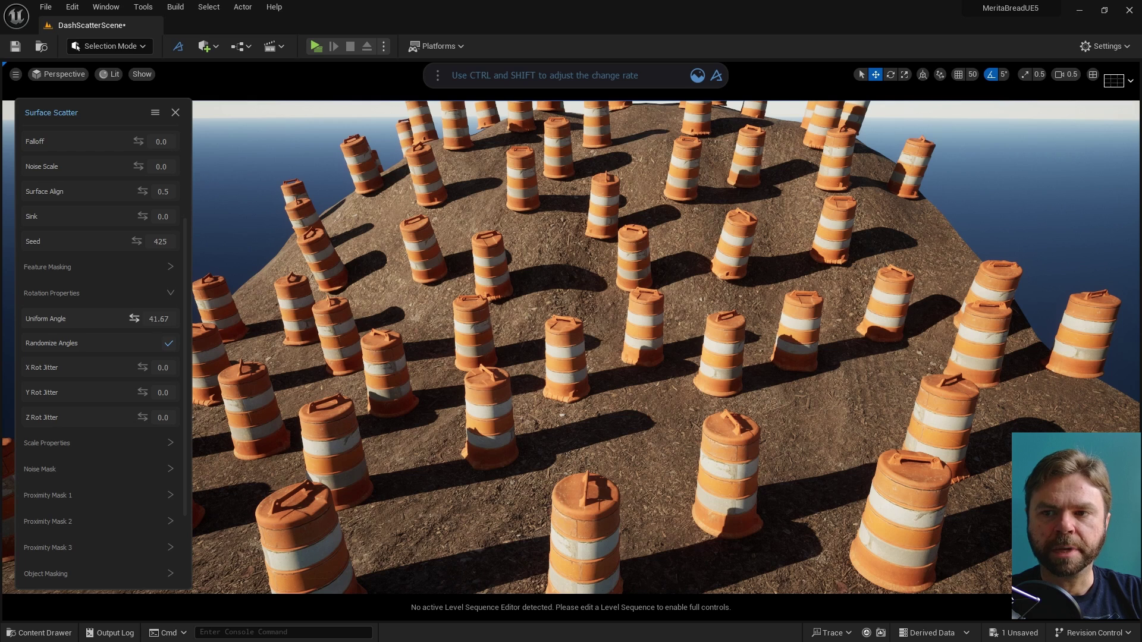
Step: Turn off Randomize Angles for the barrels, set Uniform Angle to 155.0 and X, Y, Z Rot Jitter to 0.5, 0.5 and 0.9
{"action": "left_click", "coordinate": [170, 344]}
{"action": "left_click_drag", "start_coordinate": [134, 319], "coordinate": [160, 416]}
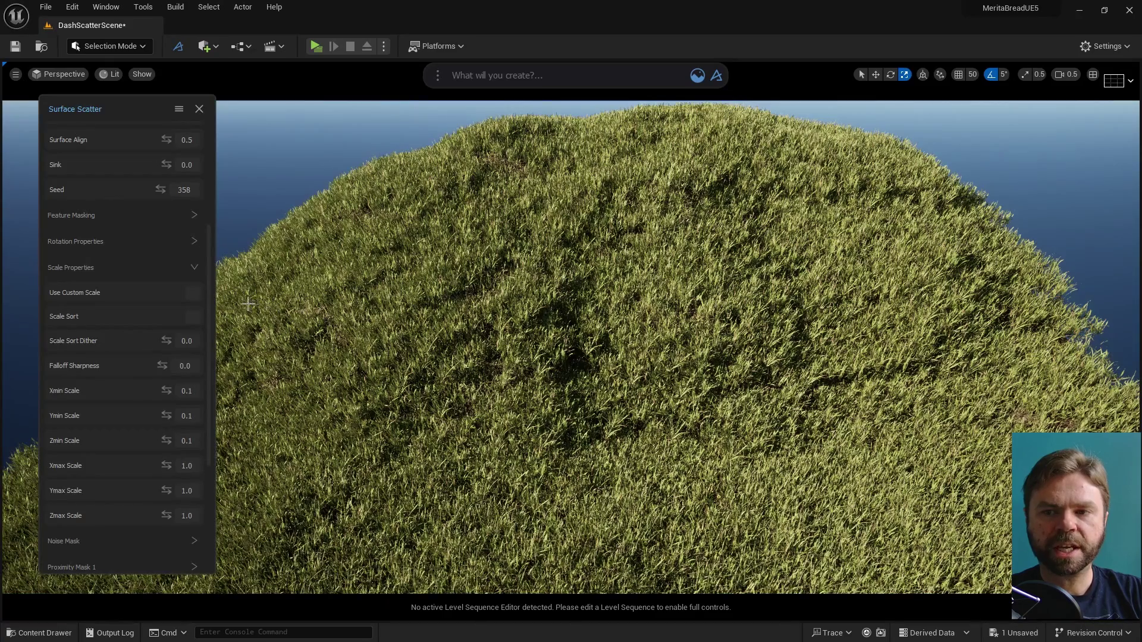
Step: Enable Use Custom Scale for the grass scatter and set Xmin, Ymin and Zmin Scale to 0.6, 0.7 and 0.9
{"action": "left_click", "coordinate": [197, 293]}
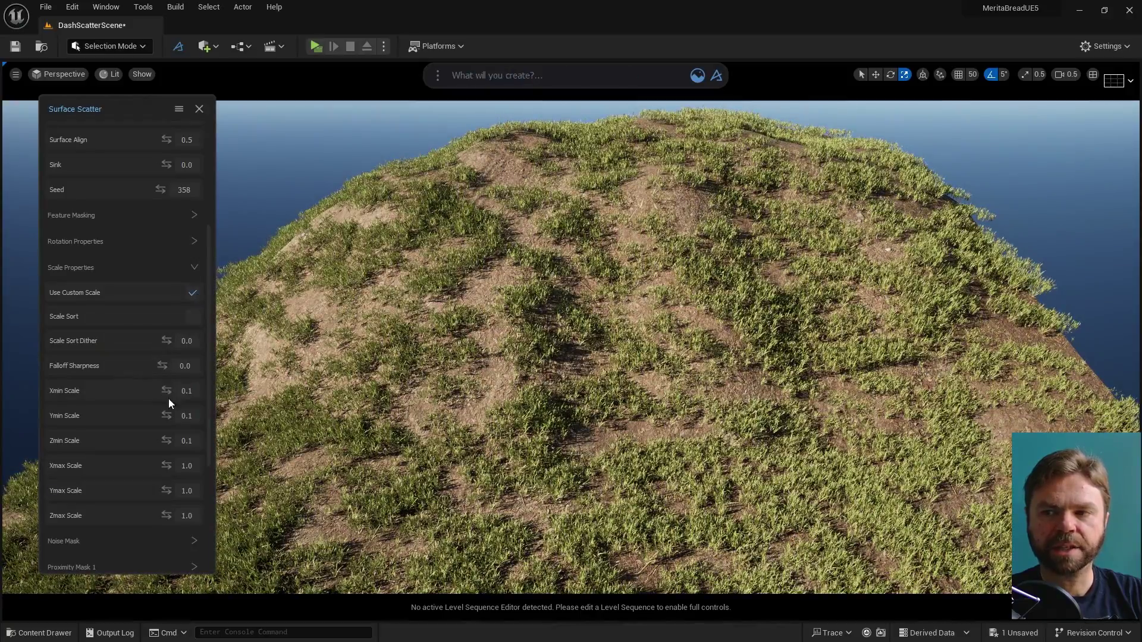
{"action": "left_click_drag", "start_coordinate": [167, 390], "coordinate": [167, 477]}
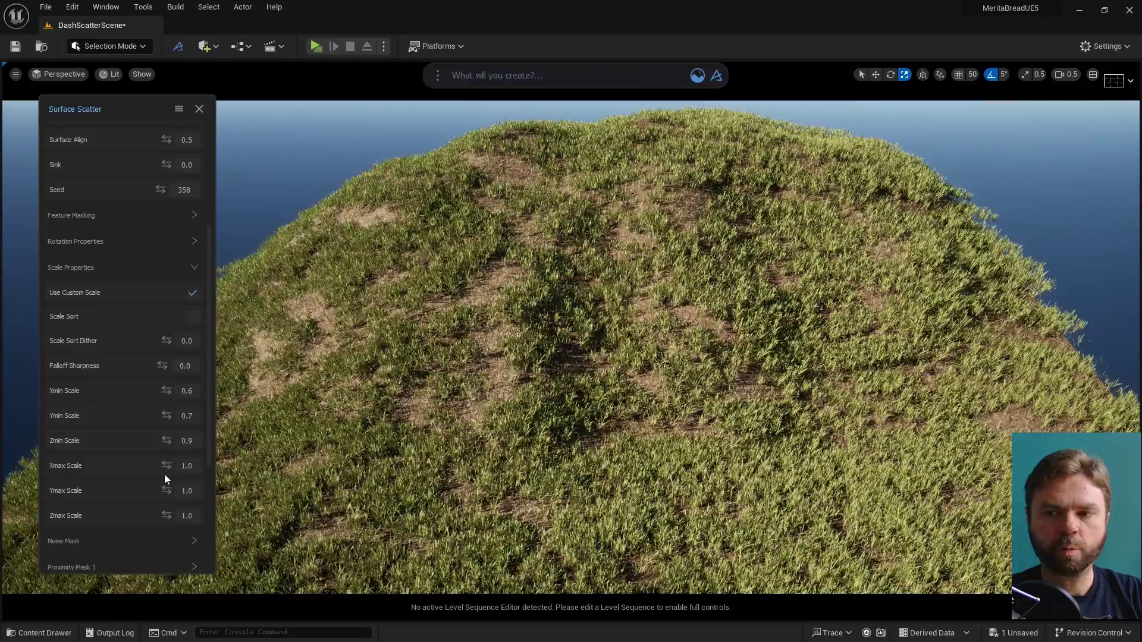
Step: Raise the grass scatter's Xmax, Ymax and Zmax Scale to 3.0, and reduce them to 2.3, 2.2 and 1.4
{"action": "key", "text": "Tab"}
{"action": "type", "text": "3"}
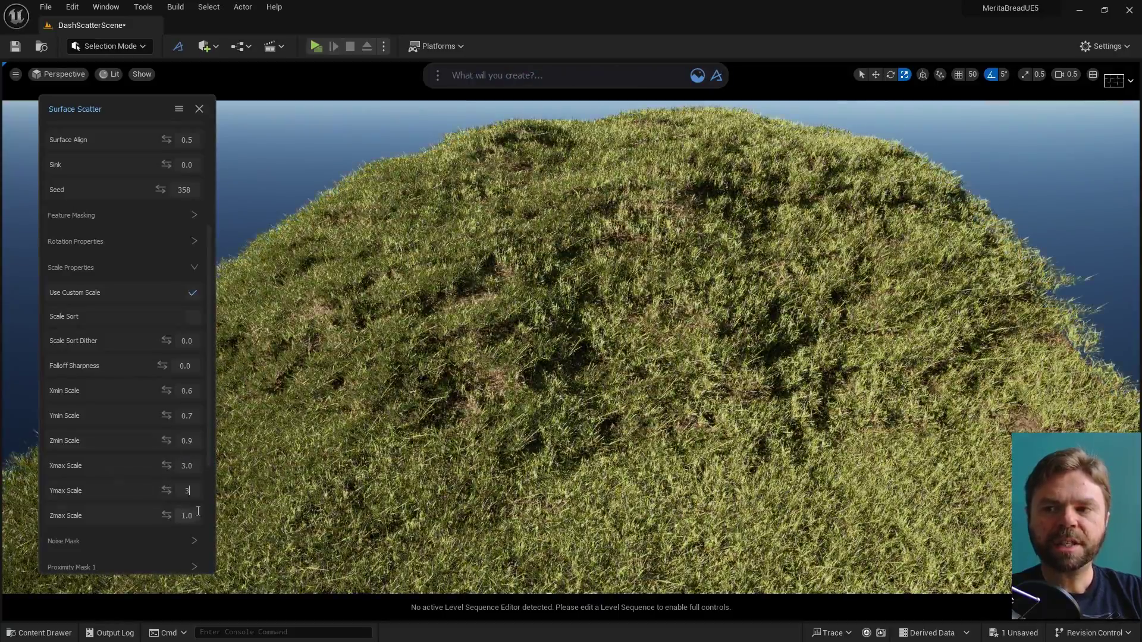
{"action": "key", "text": "Tab"}
{"action": "type", "text": "3"}
{"action": "key", "text": "Return"}
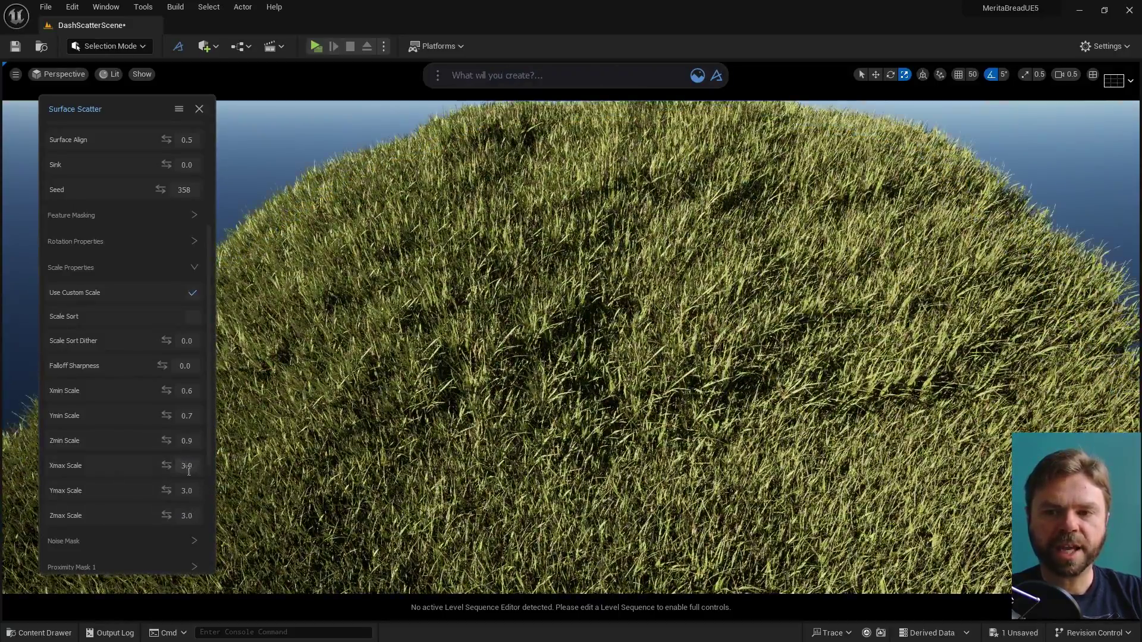
{"action": "left_click_drag", "start_coordinate": [167, 466], "coordinate": [135, 515]}
Step: Enable Scale Sort for the grass scatter and set Scale Sort Dither to 0.3
{"action": "left_click", "coordinate": [193, 318]}
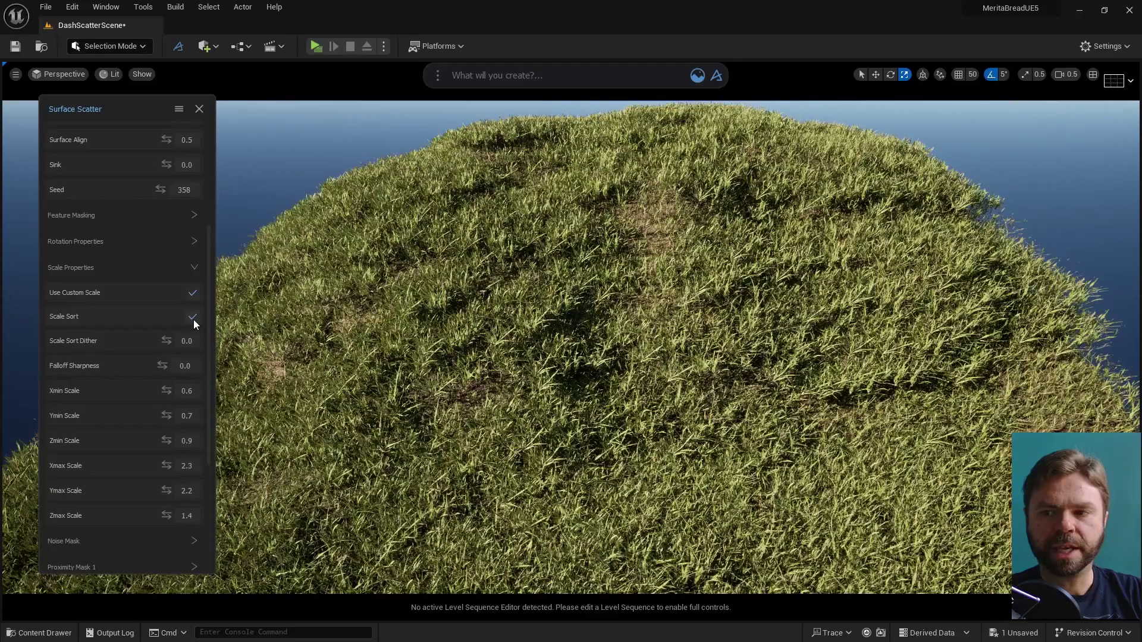
{"action": "left_click_drag", "start_coordinate": [166, 342], "coordinate": [171, 342]}
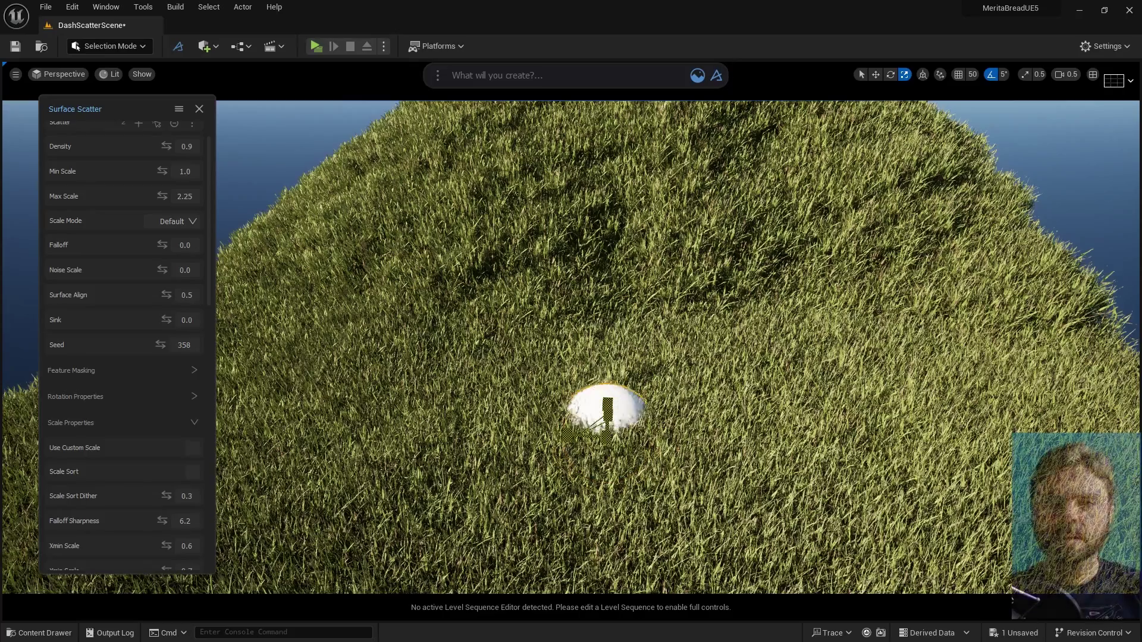
Step: Raise the sphere higher out of the grass and add it as a proximity object in Proximity Mask 1
{"action": "key", "text": "w"}
{"action": "left_click_drag", "start_coordinate": [611, 353], "coordinate": [611, 367]}
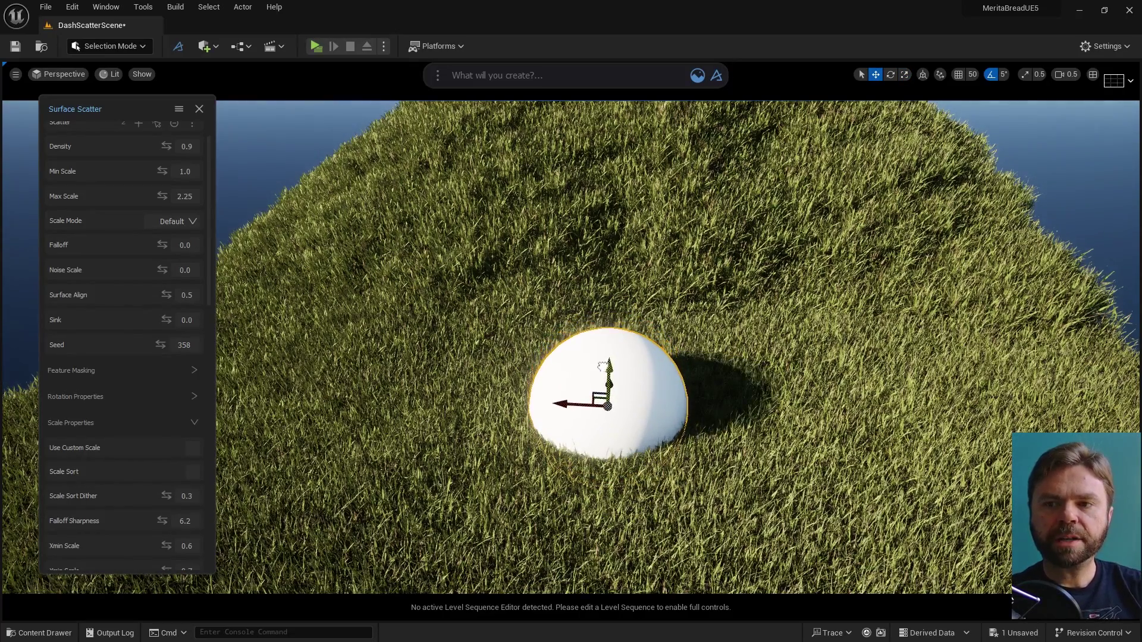
{"action": "scroll", "coordinate": [143, 460], "scroll_direction": "down", "scroll_amount": 10}
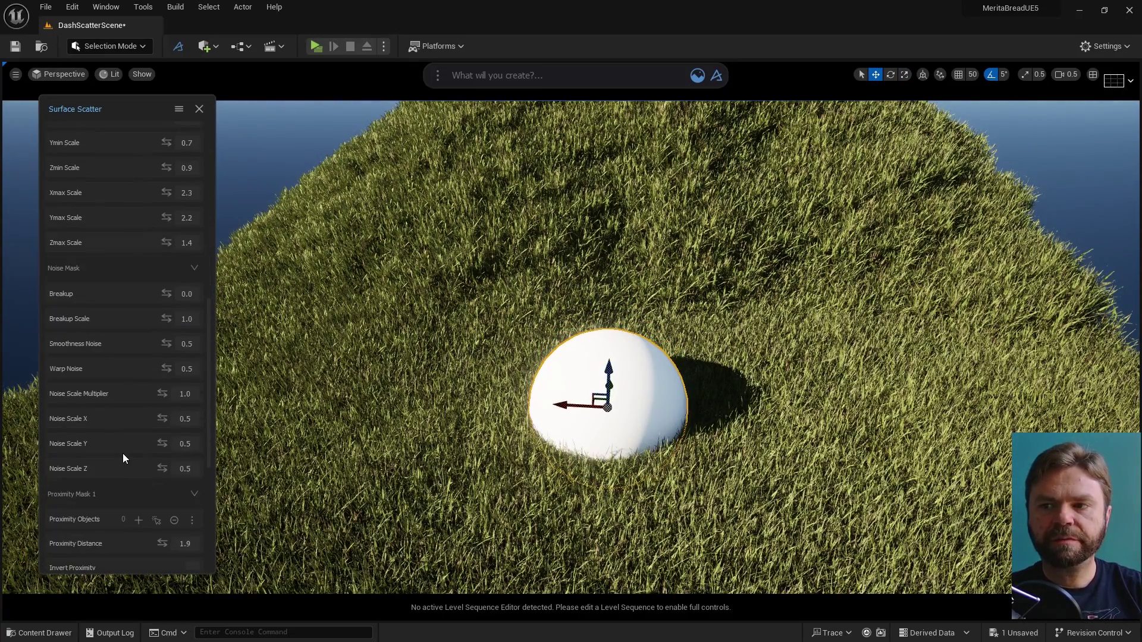
{"action": "left_click", "coordinate": [139, 447]}
Step: Set Proximity Distance to 2.1, shift the sphere slightly along its X axis, and set the distance to 1.9
{"action": "mouse_move", "coordinate": [162, 471]}
{"action": "left_mouse_down"}
{"action": "mouse_move", "coordinate": [196, 471]}
{"action": "mouse_move", "coordinate": [166, 472]}
{"action": "left_mouse_up"}
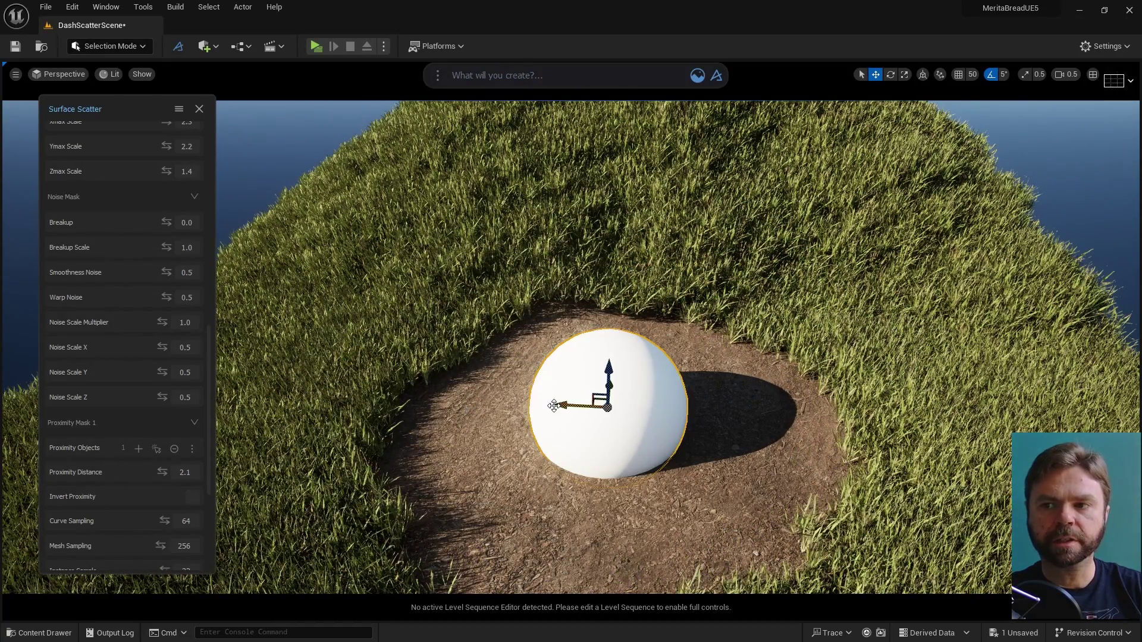
{"action": "mouse_move", "coordinate": [568, 405]}
{"action": "left_mouse_down"}
{"action": "mouse_move", "coordinate": [244, 390]}
{"action": "mouse_move", "coordinate": [497, 418]}
{"action": "mouse_move", "coordinate": [993, 411]}
{"action": "mouse_move", "coordinate": [808, 418]}
{"action": "mouse_move", "coordinate": [565, 406]}
{"action": "left_mouse_up"}
{"action": "mouse_move", "coordinate": [162, 472]}
{"action": "left_mouse_down"}
{"action": "mouse_move", "coordinate": [202, 472]}
{"action": "mouse_move", "coordinate": [166, 471]}
{"action": "left_mouse_up"}
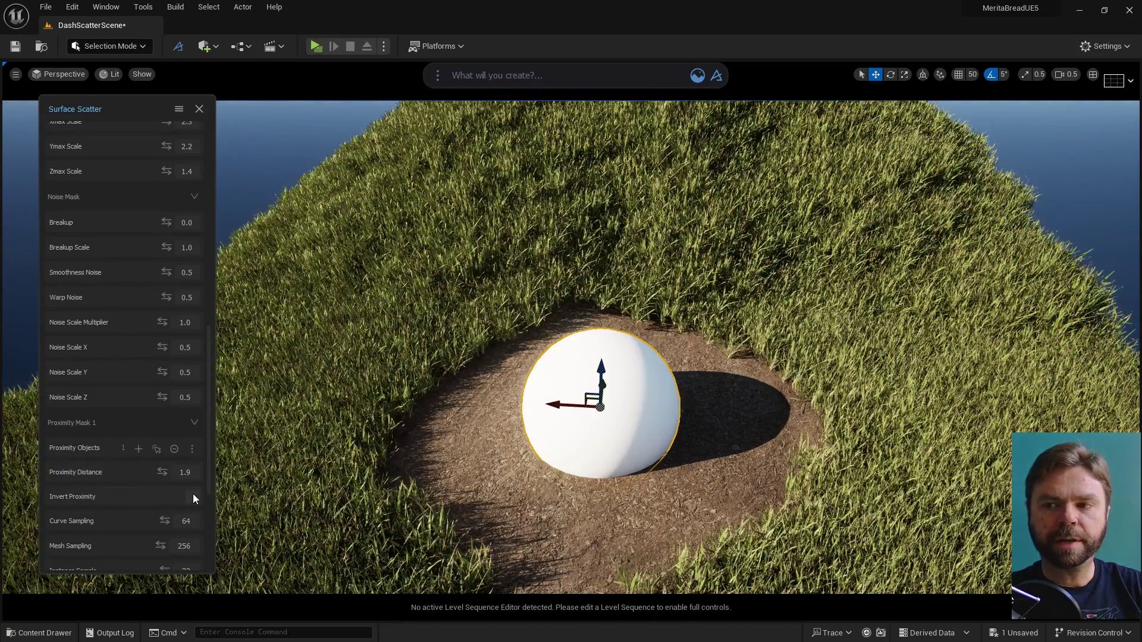
Step: Try Invert Proximity on Proximity Mask 1 while shifting the sphere, reduce Proximity Distance to 0.7, and turn the inversion off
{"action": "left_click", "coordinate": [193, 496]}
{"action": "left_click_drag", "start_coordinate": [287, 393], "coordinate": [538, 431]}
{"action": "left_click_drag", "start_coordinate": [181, 472], "coordinate": [146, 472]}
{"action": "left_click", "coordinate": [191, 497]}
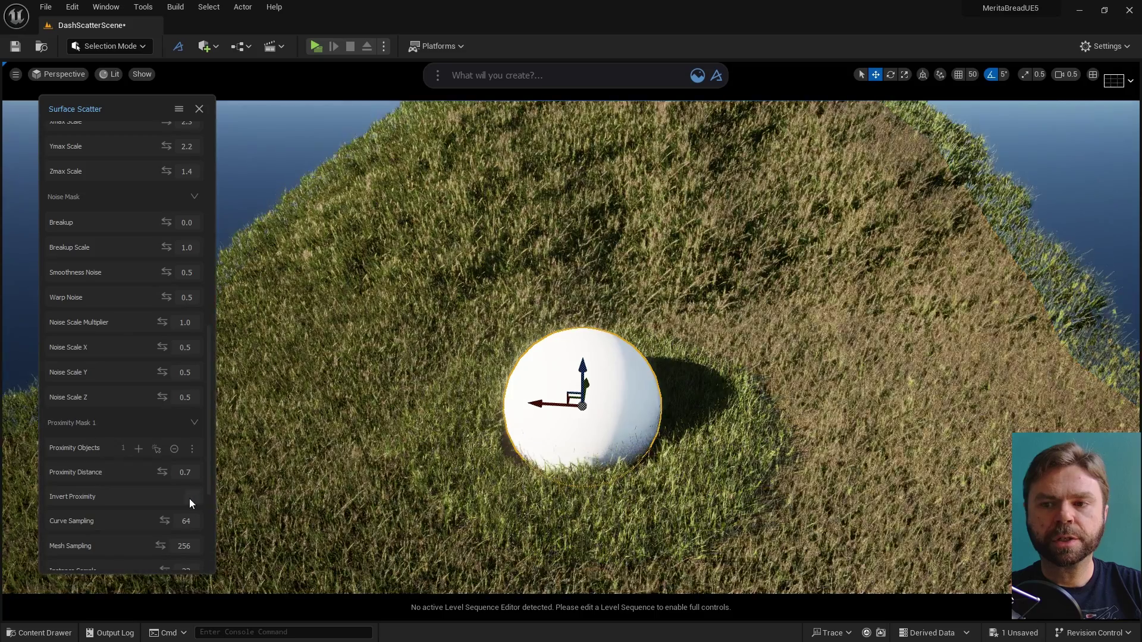
Step: Set Proximity Distance to 1.2 for the sphere's mask and lower Mesh Sampling to 189
{"action": "scroll", "coordinate": [166, 509], "scroll_direction": "down", "scroll_amount": 3}
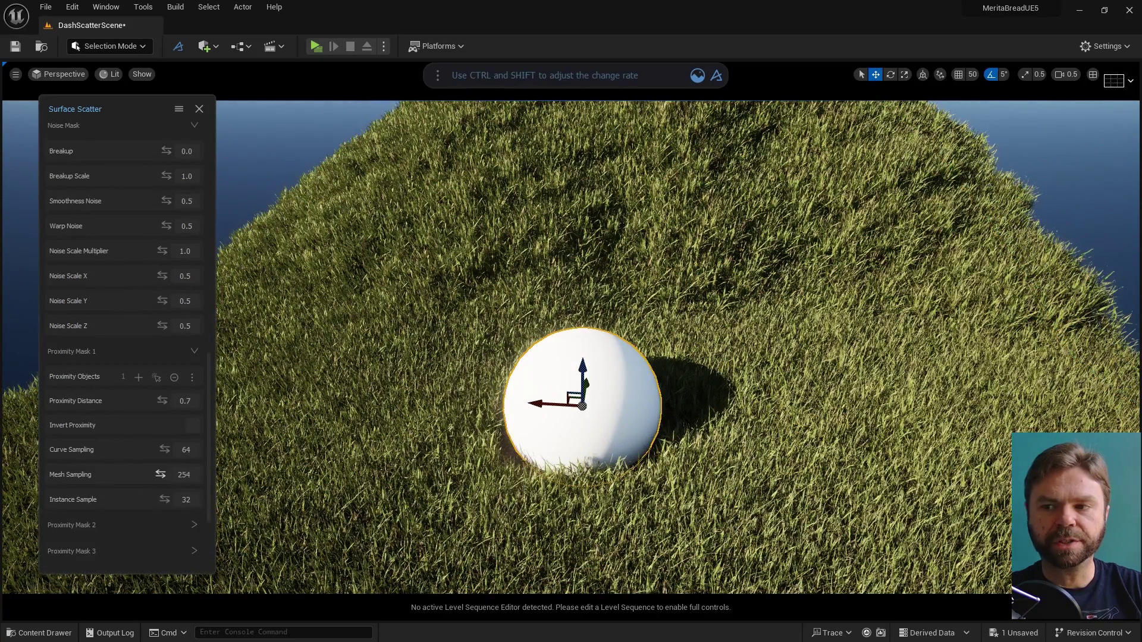
{"action": "left_click_drag", "start_coordinate": [162, 399], "coordinate": [161, 469]}
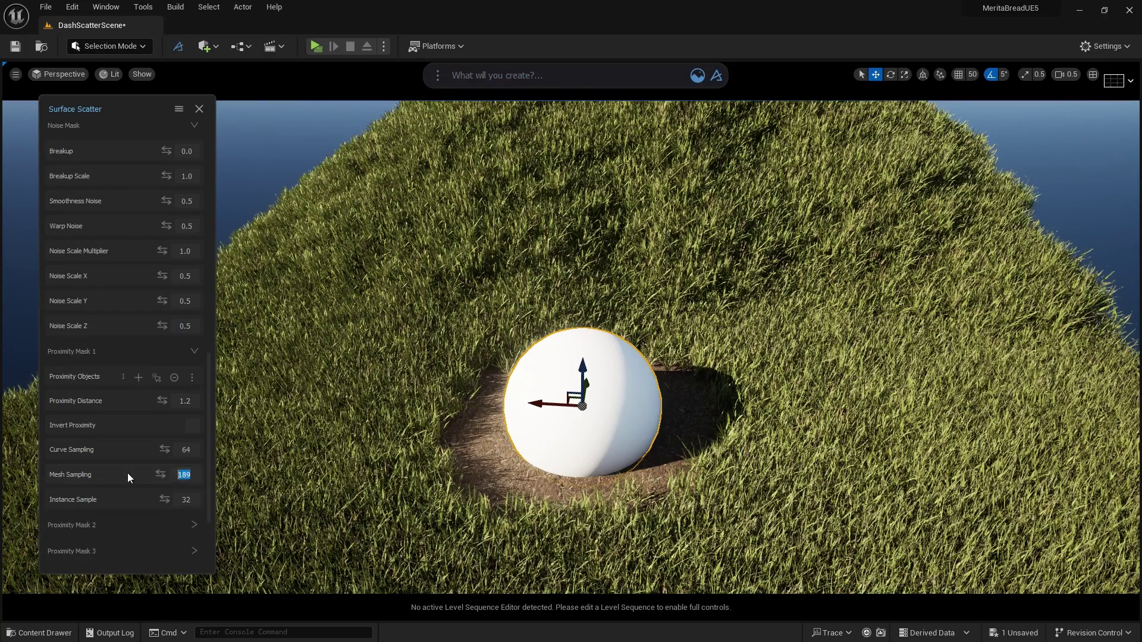
{"action": "mouse_move", "coordinate": [158, 472]}
{"action": "left_mouse_down"}
{"action": "mouse_move", "coordinate": [149, 472]}
{"action": "mouse_move", "coordinate": [172, 471]}
{"action": "left_mouse_up"}
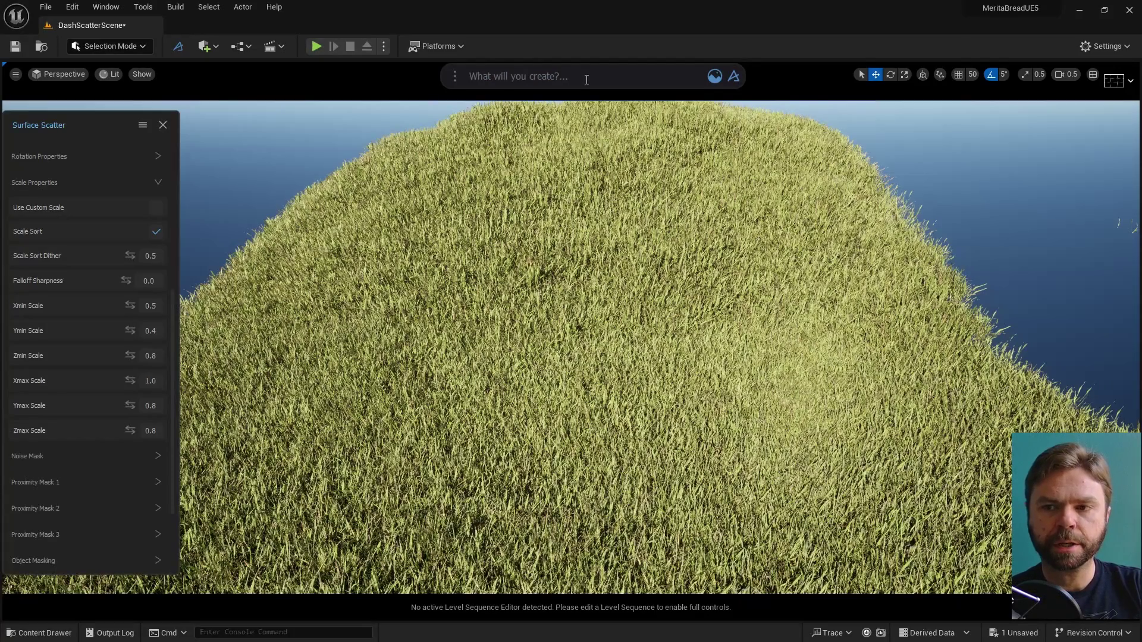
Step: Draw a freehand spiral curve on the grassy hill with the Draw Curve tool
{"action": "left_click", "coordinate": [585, 79]}
{"action": "type", "text": "draw"}
{"action": "key", "text": "Return"}
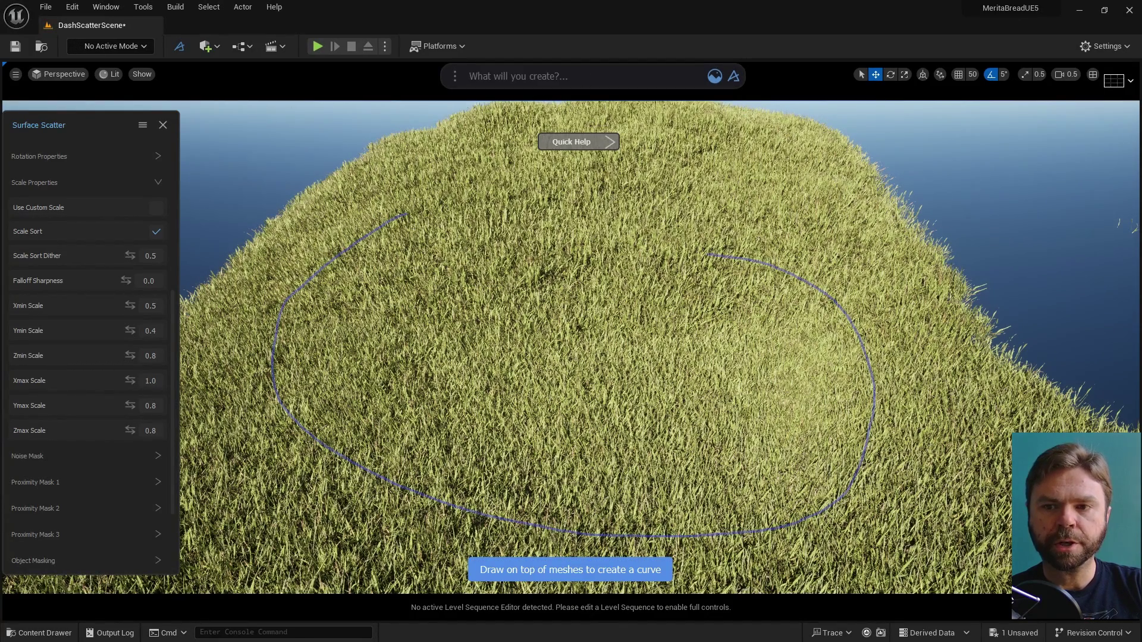
{"action": "left_click_drag", "start_coordinate": [605, 378], "coordinate": [621, 395]}
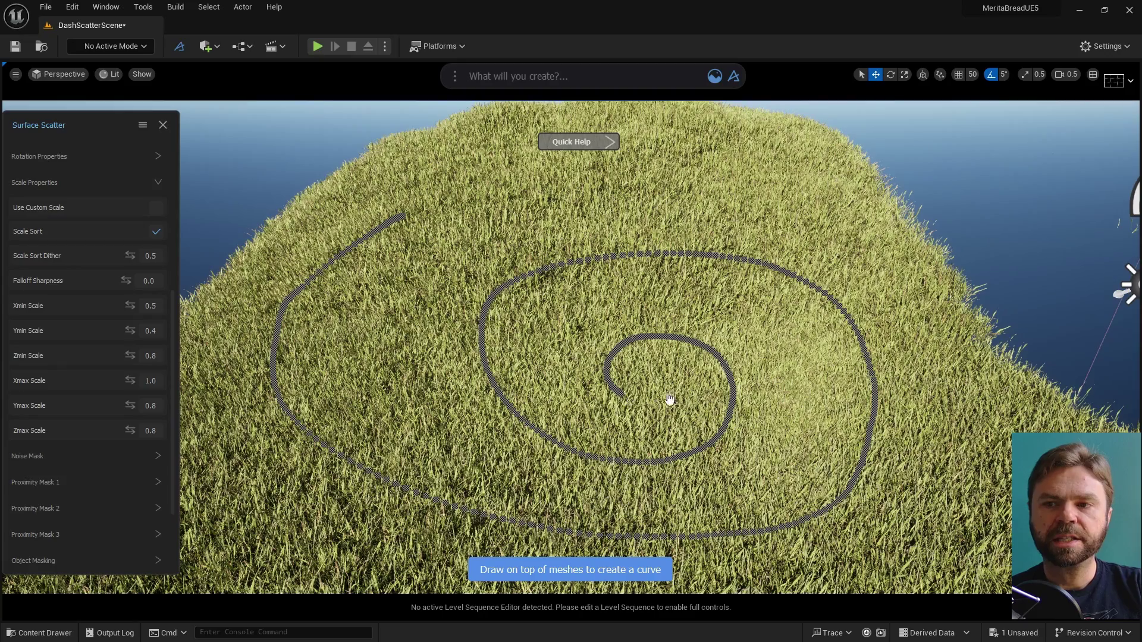
{"action": "key", "text": "Escape"}
Step: Add the spiral curve as a proximity object in Proximity Mask 1 and set Proximity Distance to 0.7
{"action": "left_click", "coordinate": [159, 482]}
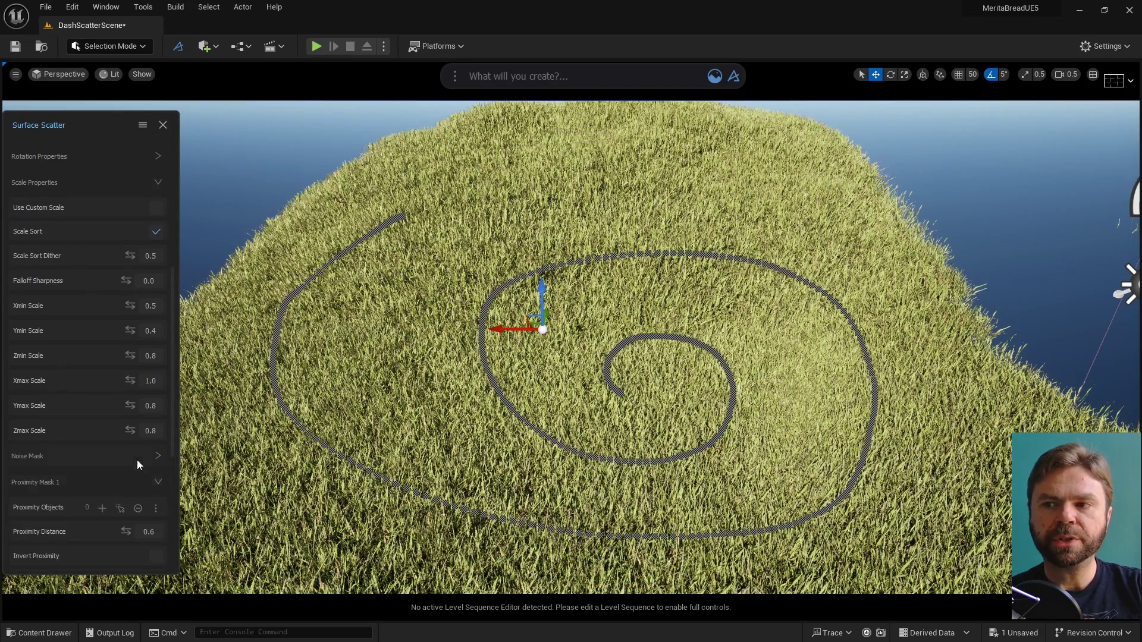
{"action": "scroll", "coordinate": [137, 466], "scroll_direction": "down", "scroll_amount": 3}
{"action": "left_click", "coordinate": [103, 436]}
{"action": "scroll", "coordinate": [102, 436], "scroll_direction": "down", "scroll_amount": 3}
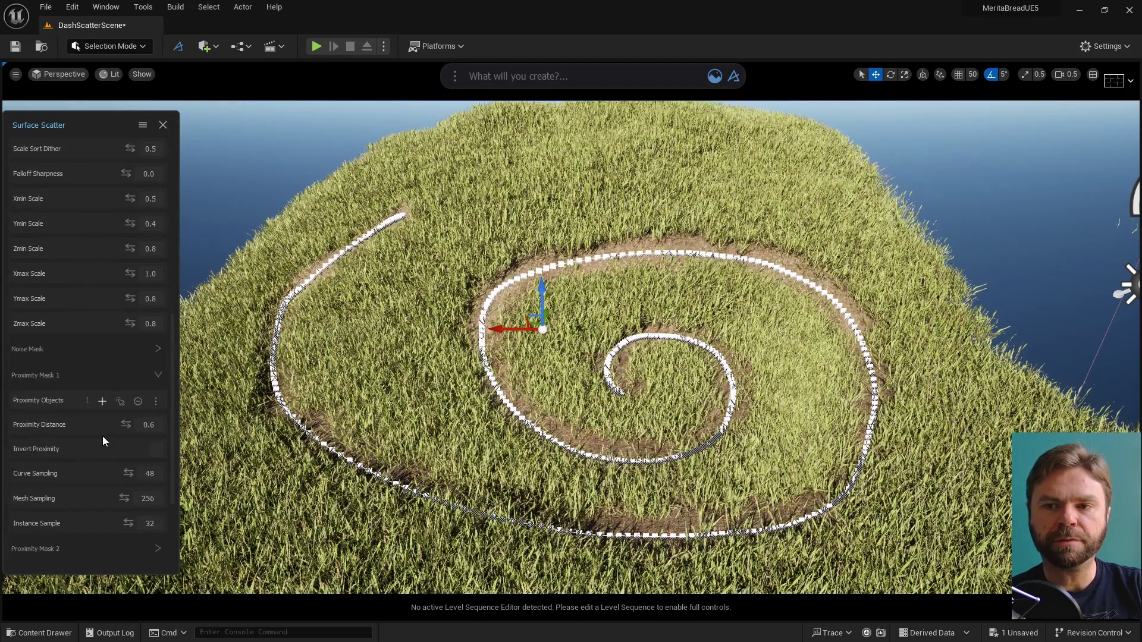
{"action": "mouse_move", "coordinate": [127, 389]}
{"action": "left_mouse_down"}
{"action": "mouse_move", "coordinate": [156, 388]}
{"action": "mouse_move", "coordinate": [121, 389]}
{"action": "left_mouse_up"}
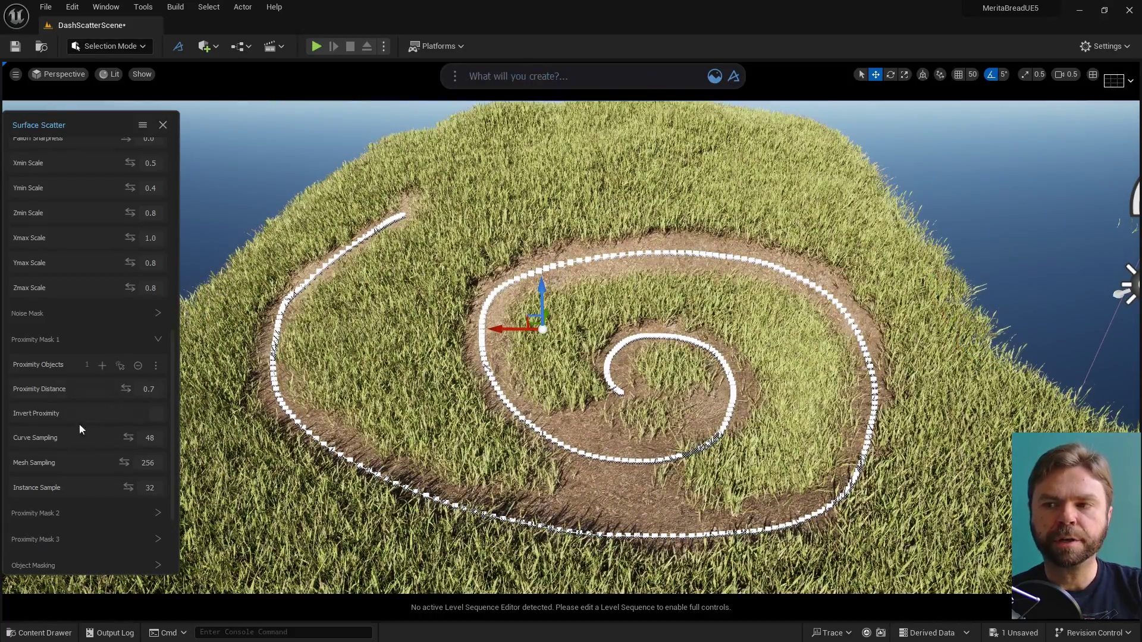
Step: Raise Curve Sampling to 93 and set Proximity Distance to 0.59, and inspect the cleared path with viewport helpers hidden
{"action": "mouse_move", "coordinate": [129, 437]}
{"action": "left_mouse_down"}
{"action": "mouse_move", "coordinate": [116, 437]}
{"action": "mouse_move", "coordinate": [136, 437]}
{"action": "left_mouse_up"}
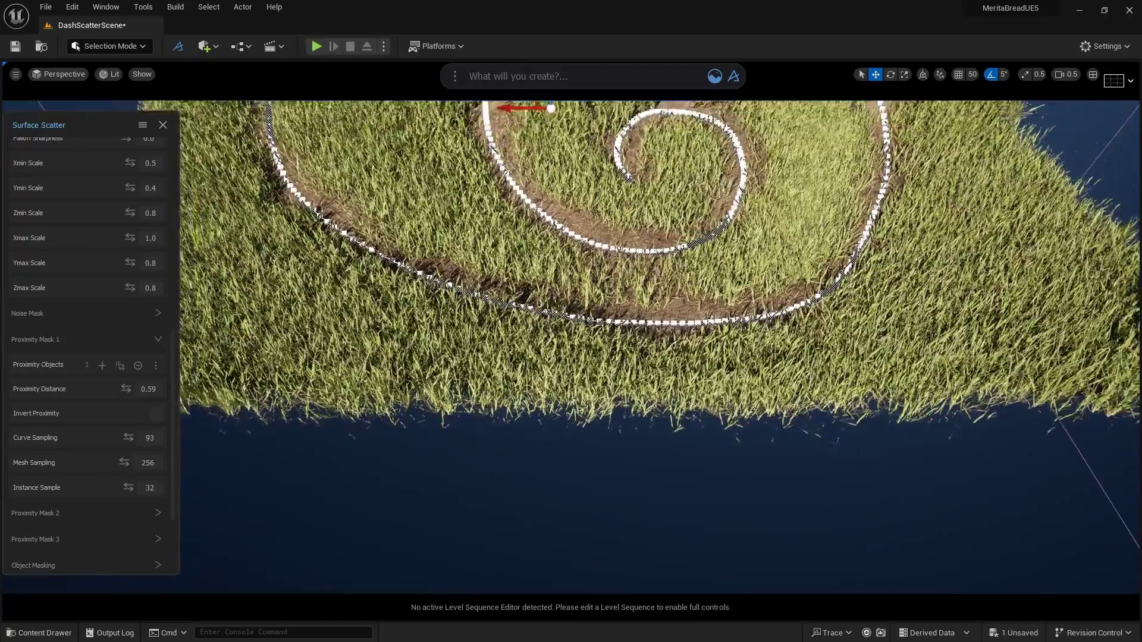
{"action": "key", "text": "f"}
{"action": "key", "text": "s"}
{"action": "mouse_move", "coordinate": [526, 381]}
{"action": "right_mouse_down"}
{"action": "mouse_move", "coordinate": [547, 416]}
{"action": "mouse_move", "coordinate": [517, 351]}
{"action": "mouse_move", "coordinate": [525, 381]}
{"action": "right_mouse_up"}
{"action": "key", "text": "g"}
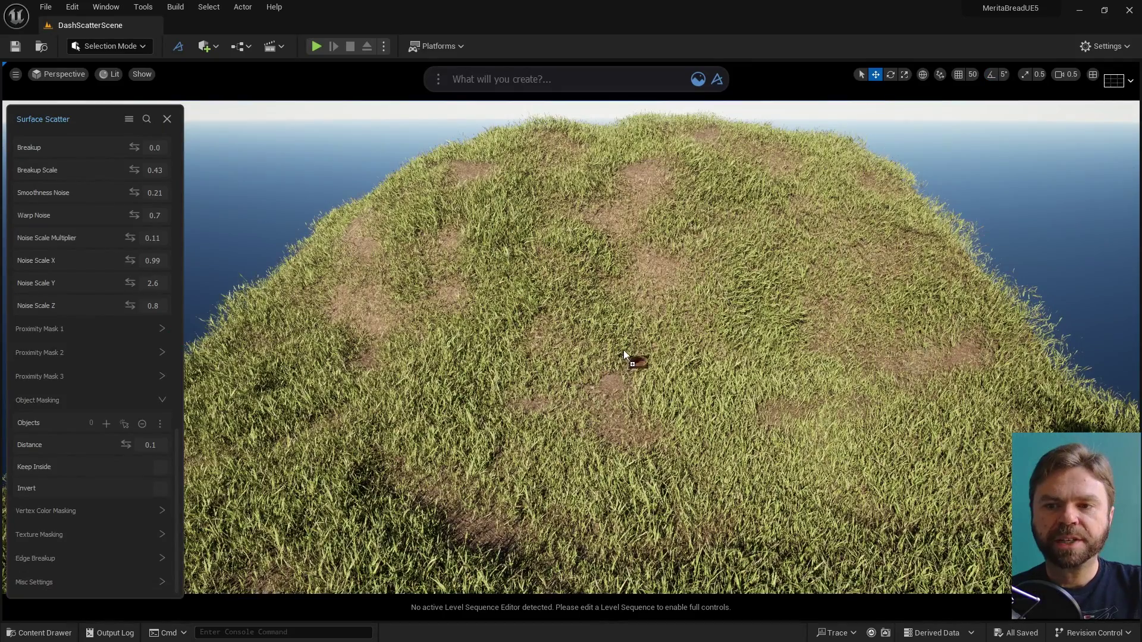
{"action": "left_click_drag", "start_coordinate": [623, 351], "coordinate": [633, 422]}
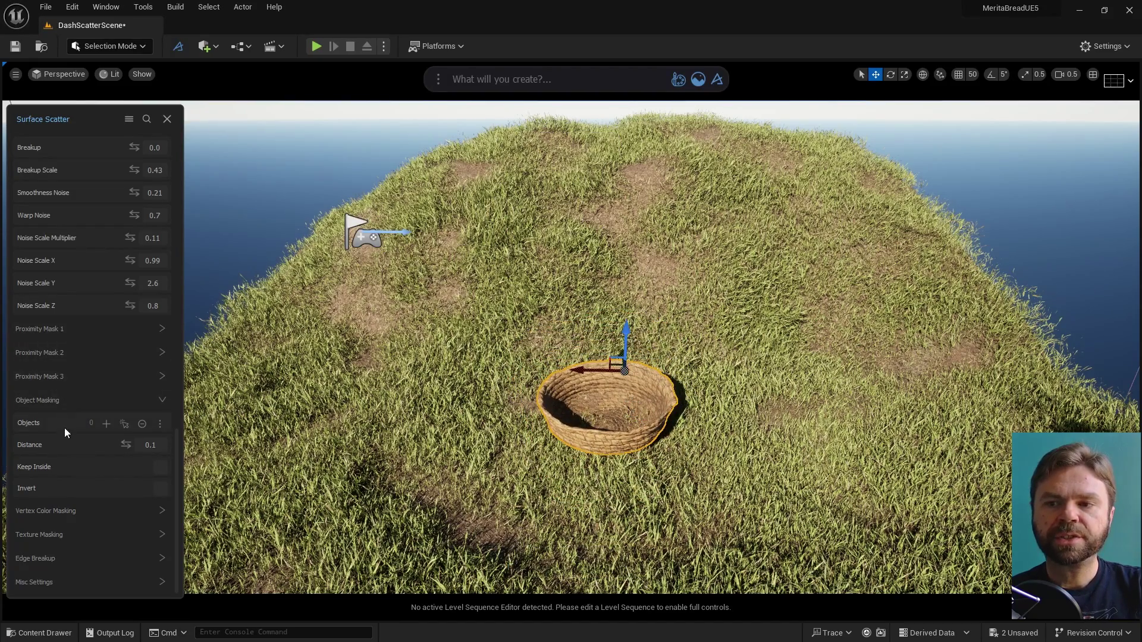
Step: Add the basket to Object Masking, set Distance to 2.6, and move the basket across the hill
{"action": "left_click", "coordinate": [105, 423]}
{"action": "left_click_drag", "start_coordinate": [126, 444], "coordinate": [168, 444]}
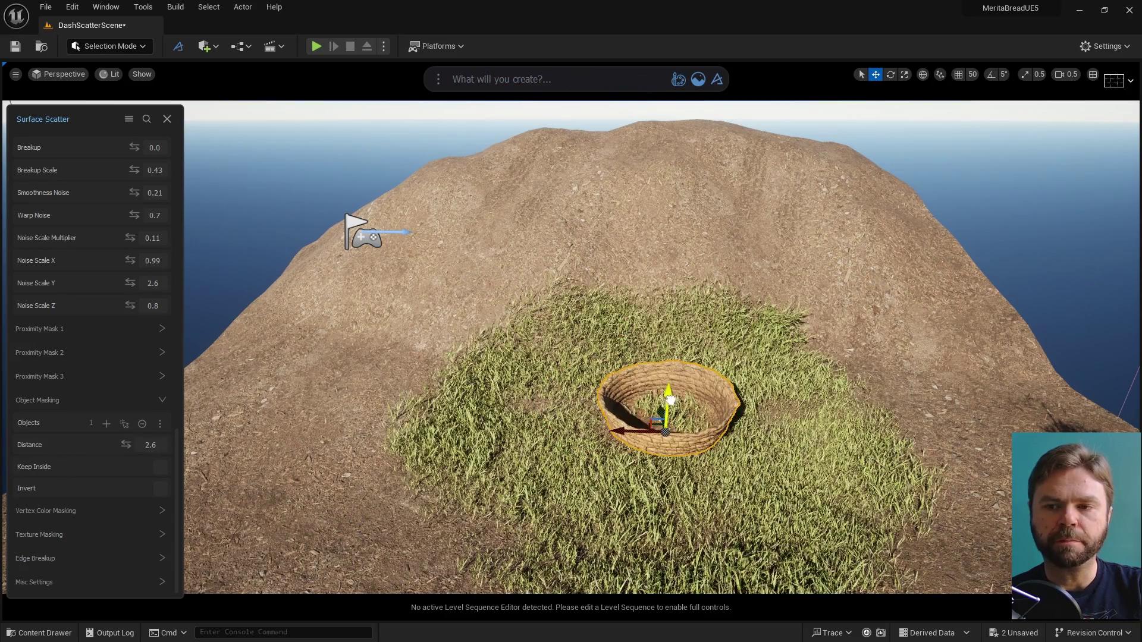
{"action": "left_click_drag", "start_coordinate": [670, 400], "coordinate": [629, 435]}
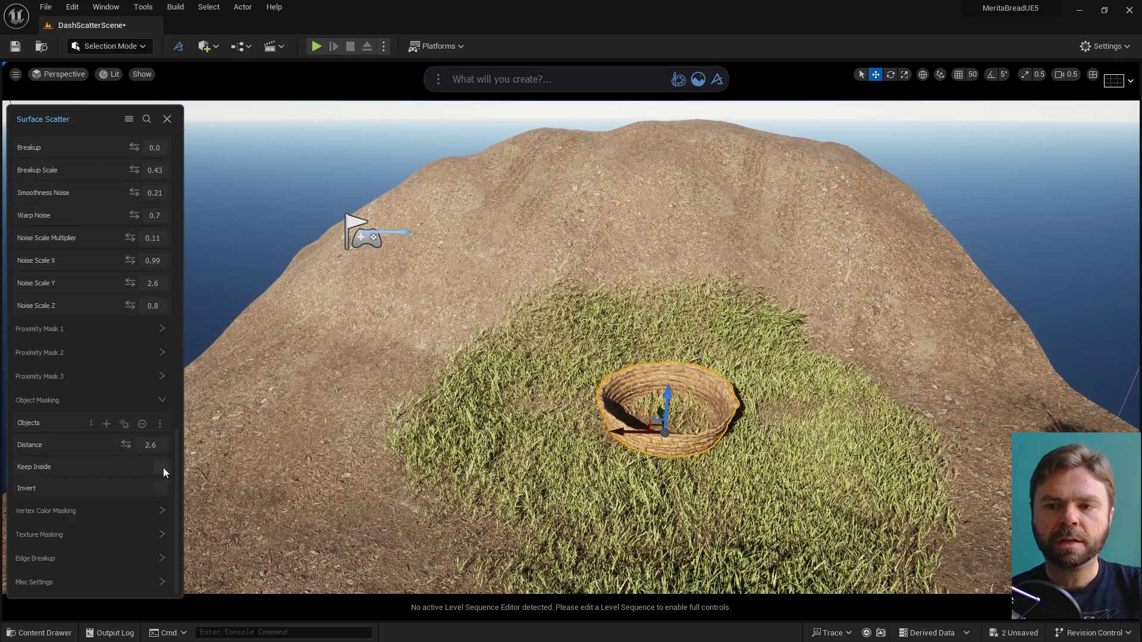
Step: Switch Invert on and off for the object mask while shifting the basket, and delete the basket
{"action": "left_click", "coordinate": [160, 488]}
{"action": "left_click_drag", "start_coordinate": [624, 436], "coordinate": [615, 438]}
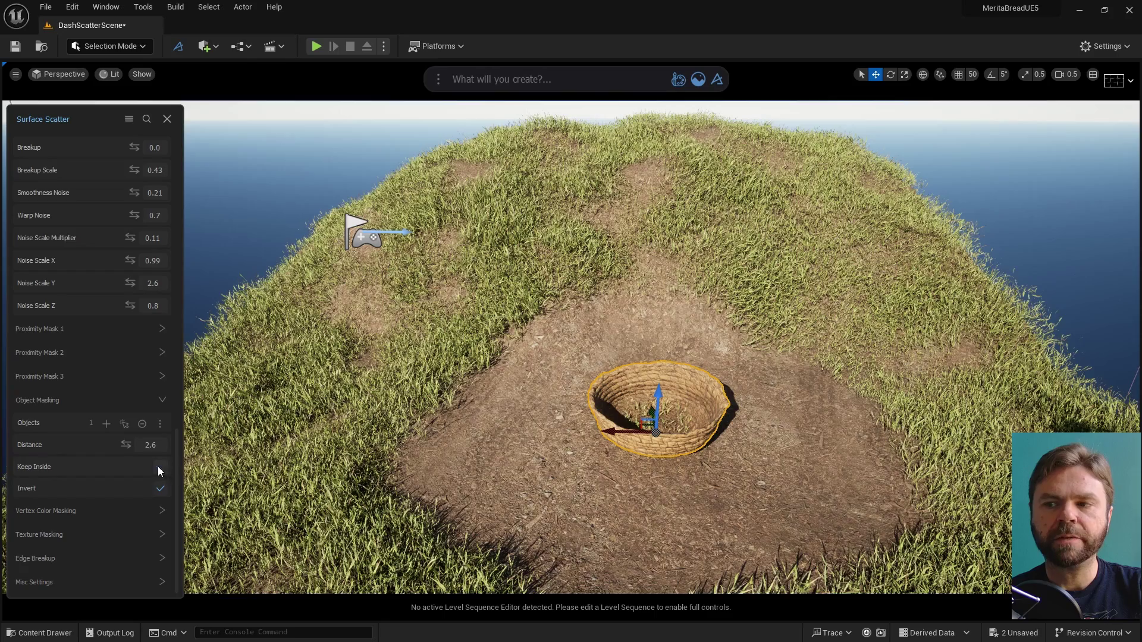
{"action": "left_click", "coordinate": [160, 488]}
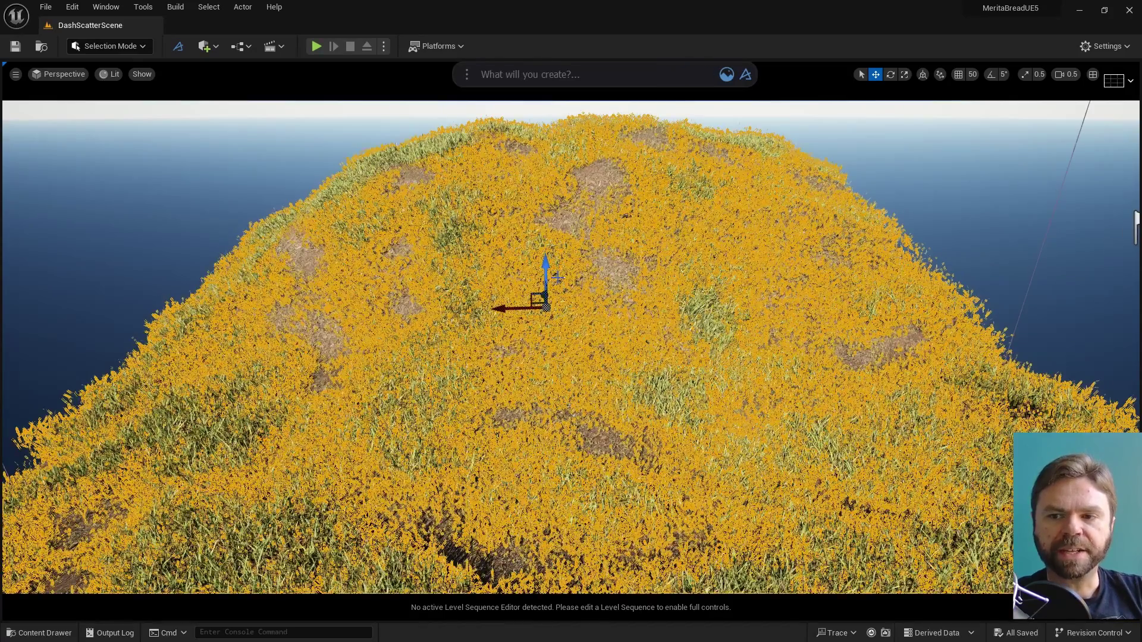
{"action": "key", "text": "Delete"}
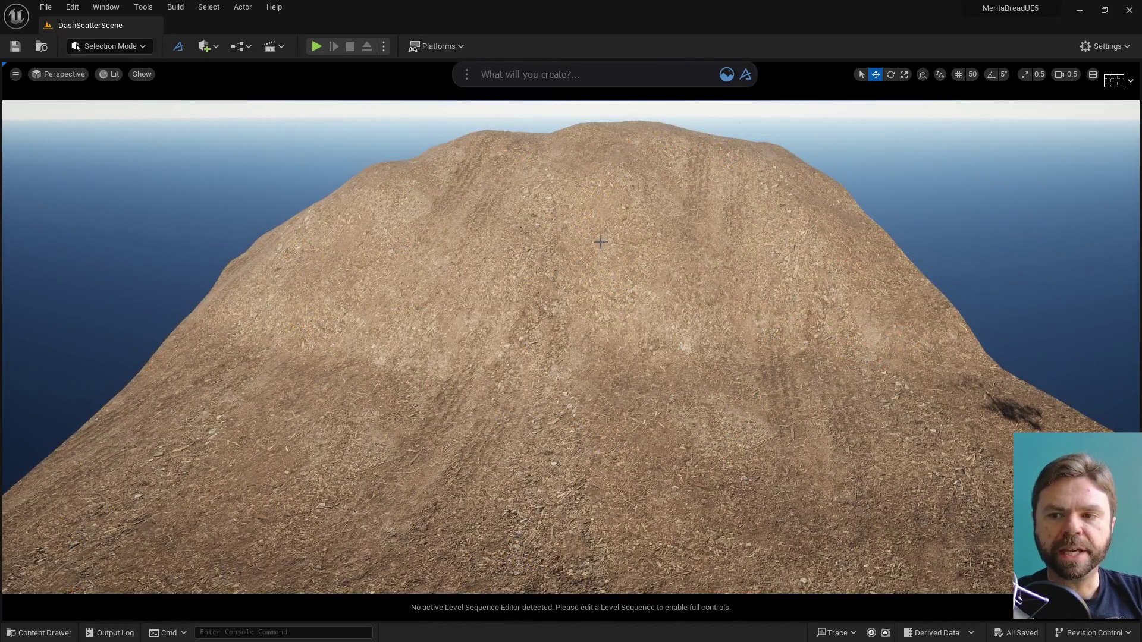
Step: Apply a material showing vertex colors to the hill, and open the Vertex Color Modifier with the hill as its container
{"action": "left_click", "coordinate": [601, 241]}
{"action": "left_click_drag", "start_coordinate": [2, 304], "coordinate": [589, 324]}
{"action": "left_click", "coordinate": [553, 74]}
{"action": "type", "text": "vertex"}
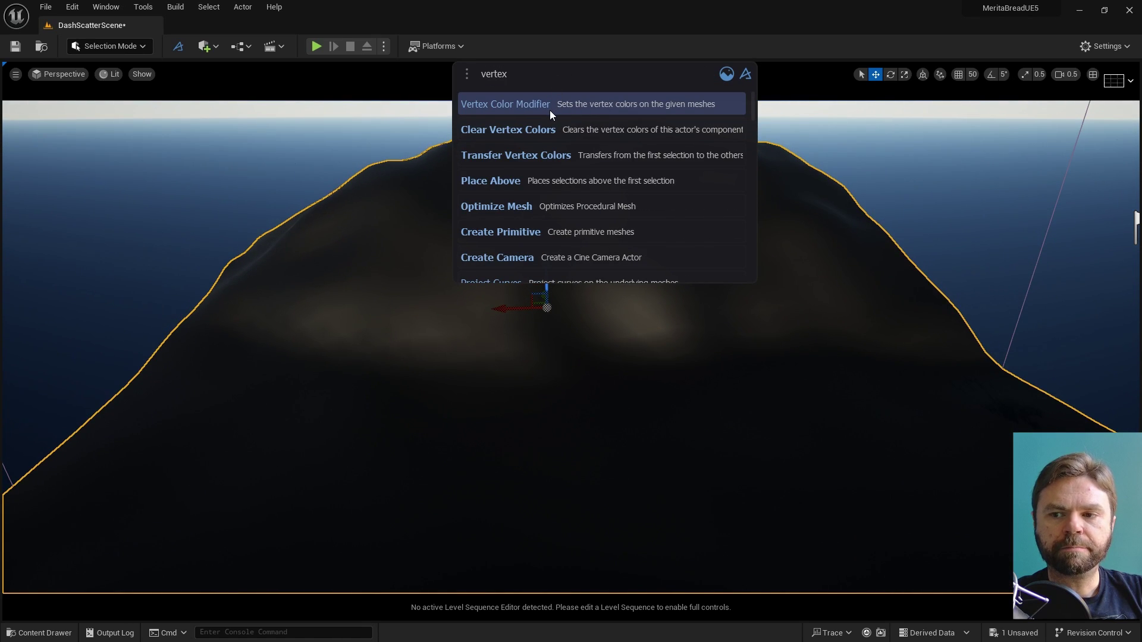
{"action": "left_click", "coordinate": [550, 110]}
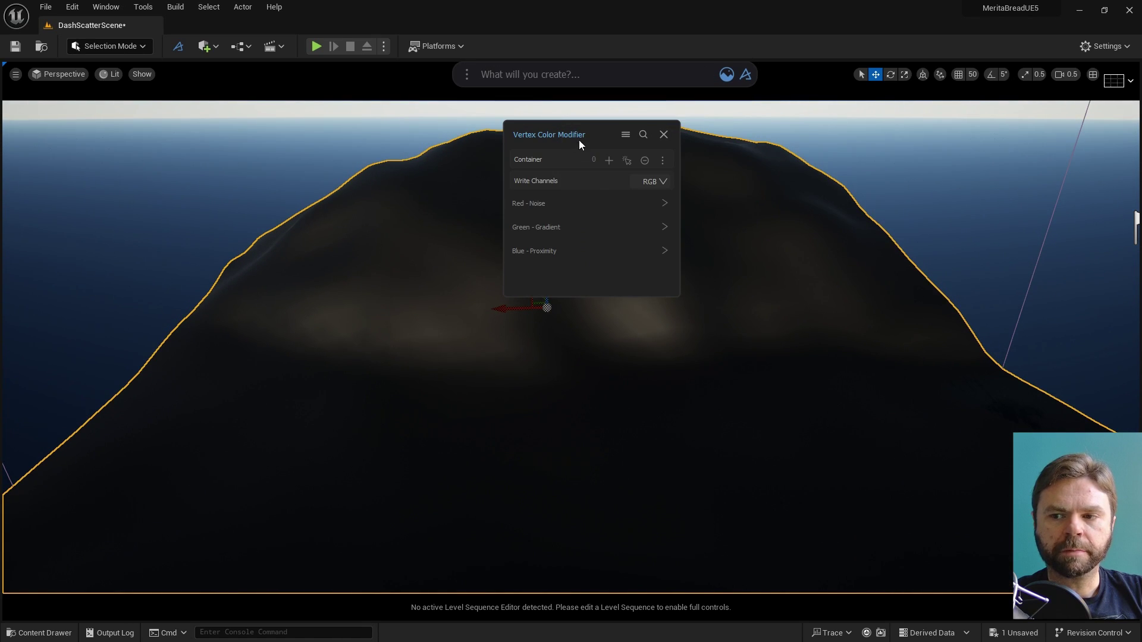
{"action": "left_click_drag", "start_coordinate": [890, 305], "coordinate": [889, 503]}
{"action": "left_click", "coordinate": [878, 169]}
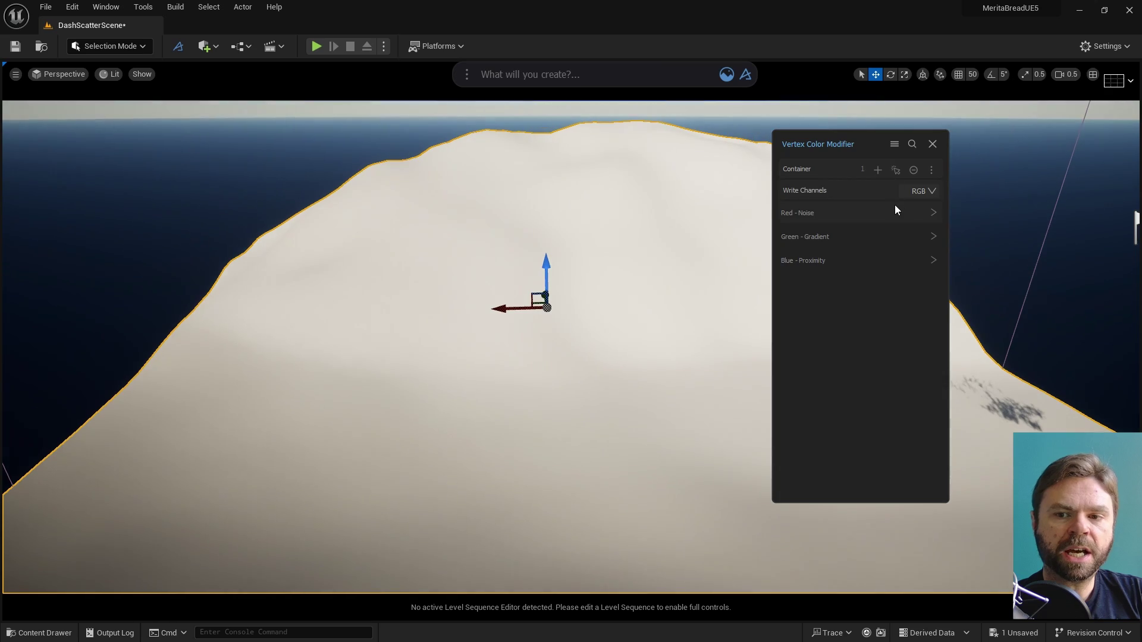
Step: Set the red channel noise to Turbulence 1.0, Min -1.0 and Scale 3.1, and close the Vertex Color Modifier
{"action": "left_click", "coordinate": [894, 212]}
{"action": "left_click", "coordinate": [923, 258]}
{"action": "type", "text": "1.0"}
{"action": "mouse_move", "coordinate": [905, 281]}
{"action": "left_mouse_down"}
{"action": "mouse_move", "coordinate": [889, 282]}
{"action": "mouse_move", "coordinate": [906, 281]}
{"action": "left_mouse_up"}
{"action": "left_click_drag", "start_coordinate": [905, 237], "coordinate": [934, 236]}
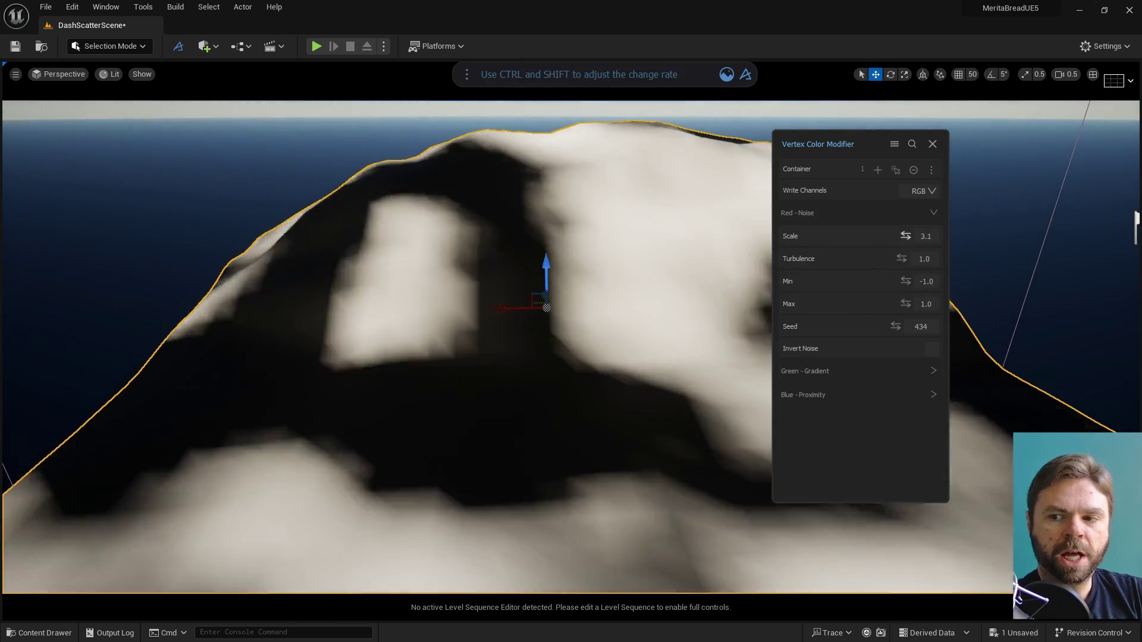
{"action": "left_click", "coordinate": [932, 143]}
Step: List the running tools with Show Tools and reopen Surface Scatter 0, moving its window aside and making it taller
{"action": "left_click", "coordinate": [530, 74]}
{"action": "type", "text": "show tools"}
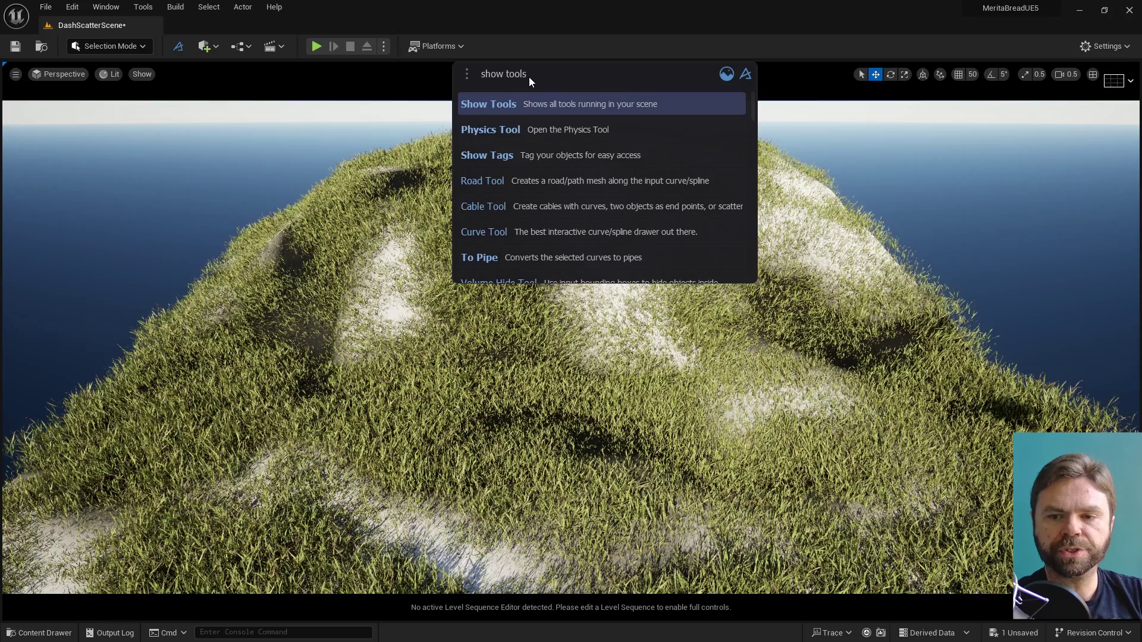
{"action": "key", "text": "Return"}
{"action": "left_click", "coordinate": [840, 112]}
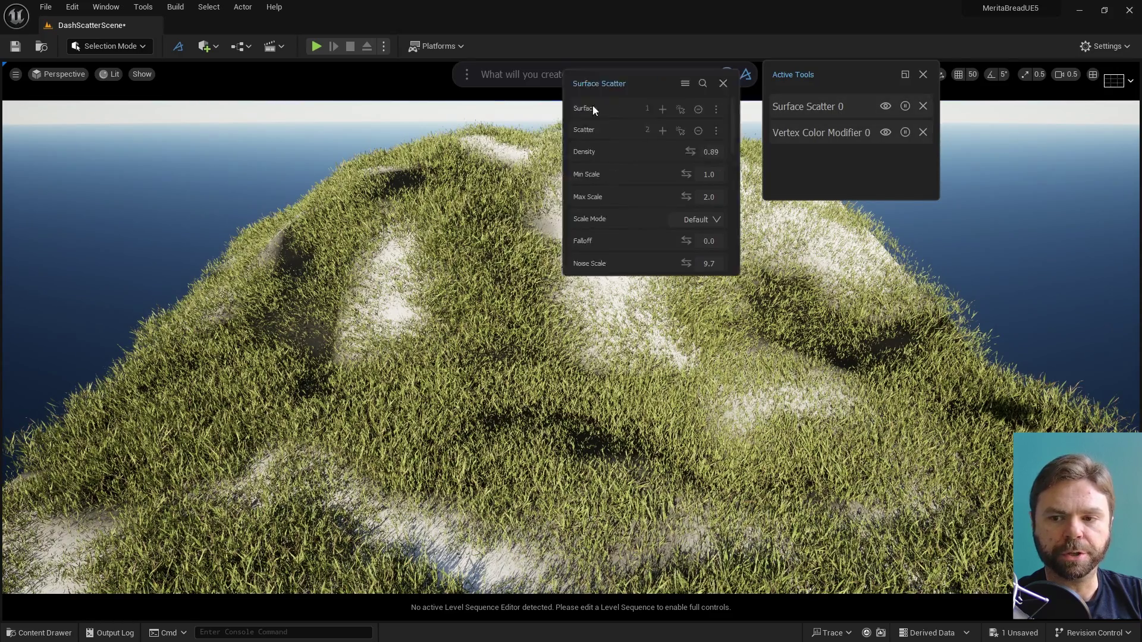
{"action": "left_click_drag", "start_coordinate": [592, 108], "coordinate": [49, 137]}
{"action": "left_click_drag", "start_coordinate": [119, 313], "coordinate": [142, 563]}
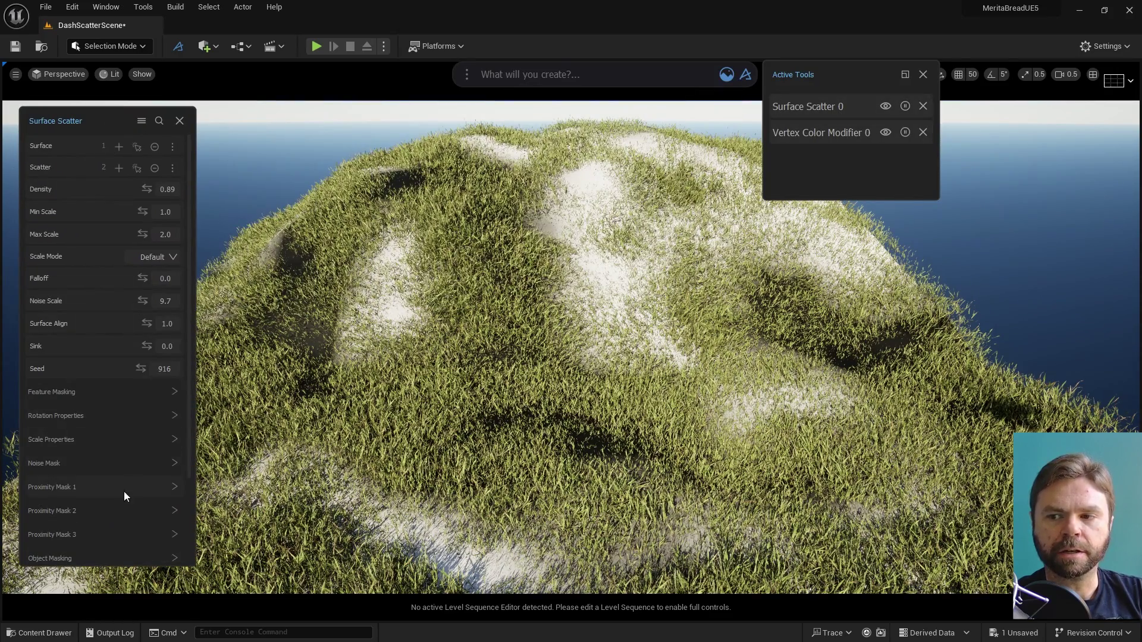
Step: Enable Red Channel under Vertex Color Masking for the grass scatter and set Threshold to 1.0
{"action": "scroll", "coordinate": [113, 482], "scroll_direction": "down", "scroll_amount": 3}
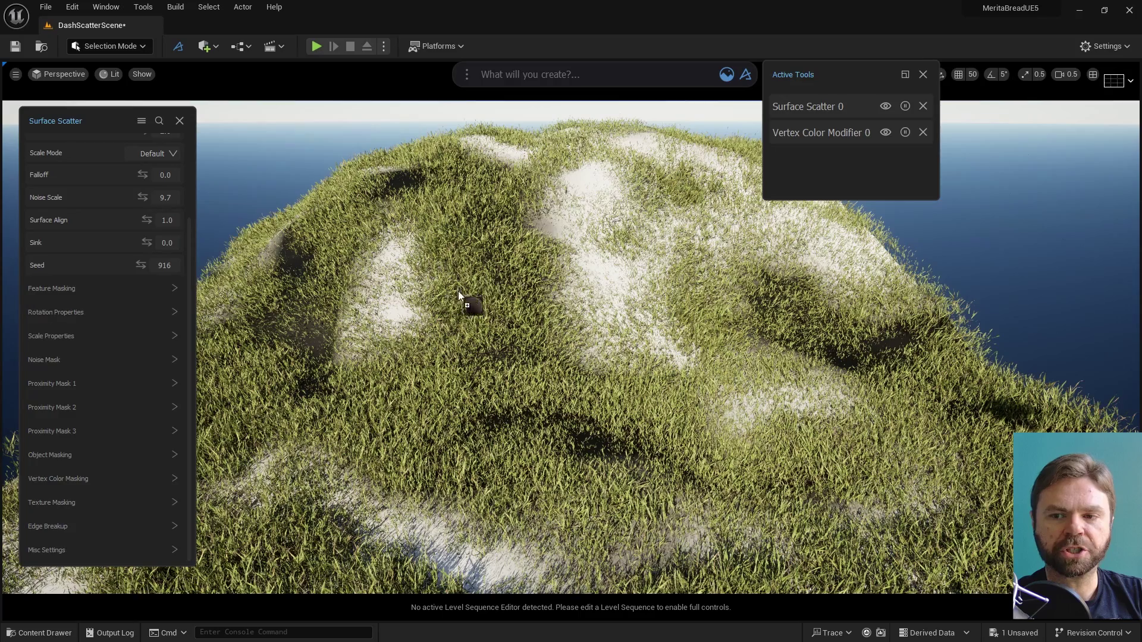
{"action": "left_click", "coordinate": [92, 482]}
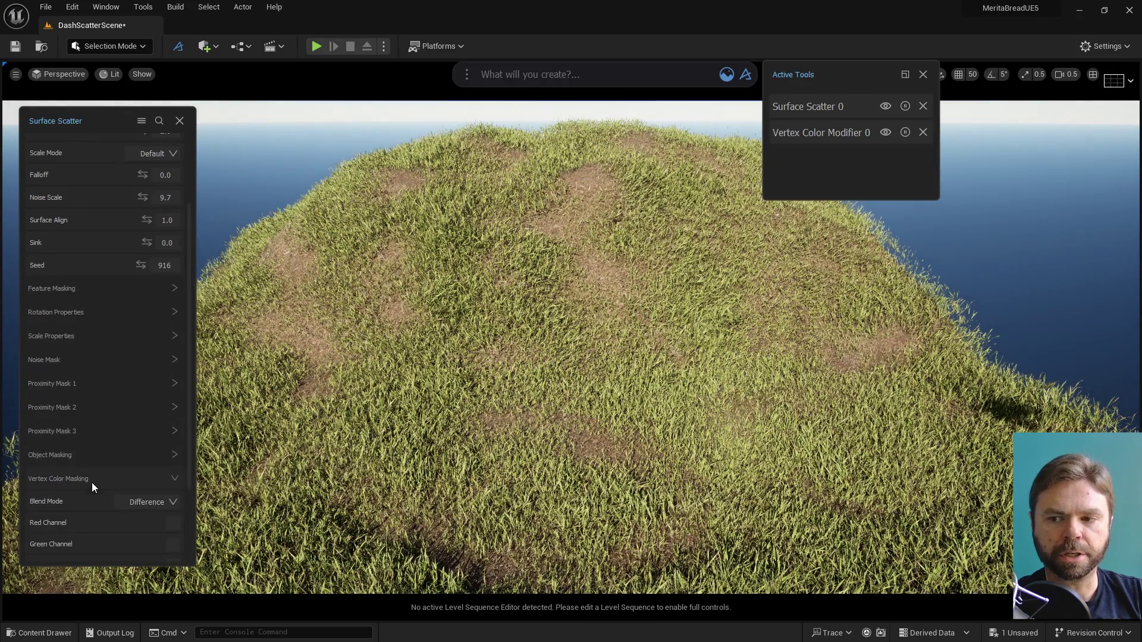
{"action": "scroll", "coordinate": [113, 476], "scroll_direction": "down", "scroll_amount": 3}
{"action": "left_click", "coordinate": [174, 414]}
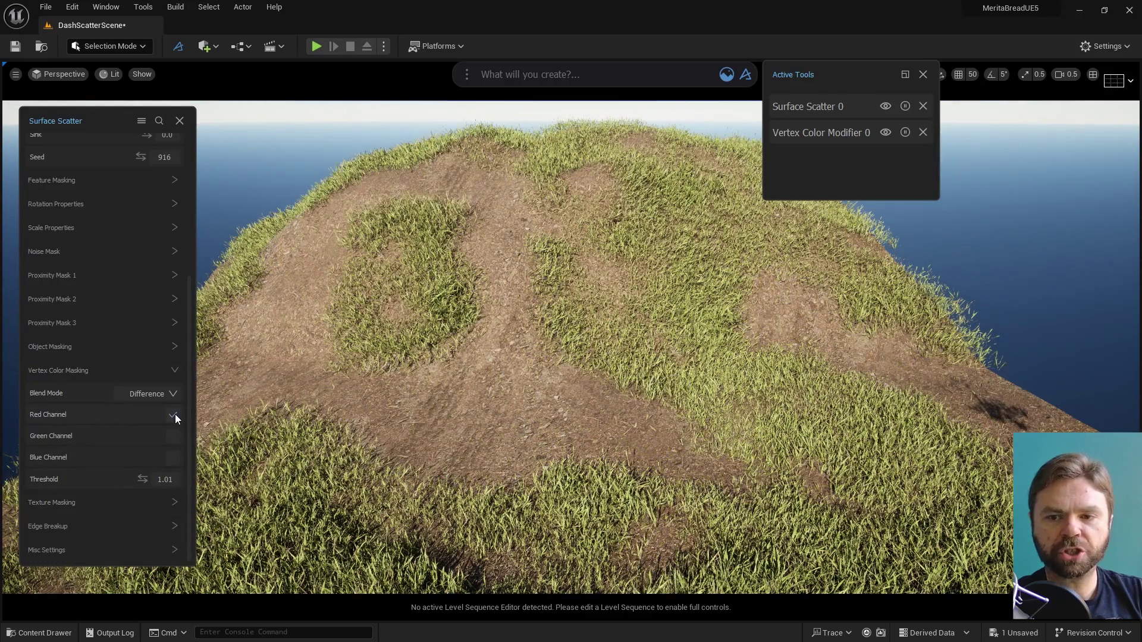
{"action": "left_click_drag", "start_coordinate": [144, 479], "coordinate": [107, 479]}
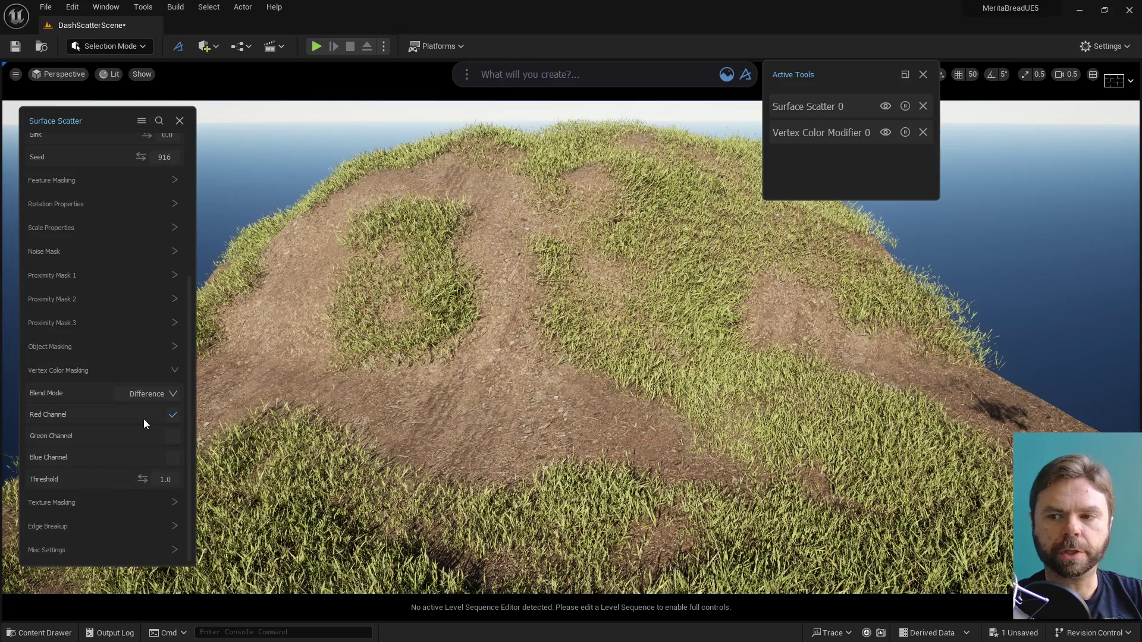
Step: Try the Add, Remove and Intersection blend modes for Vertex Color Masking, and set Blend Mode back to Difference
{"action": "left_click", "coordinate": [157, 412]}
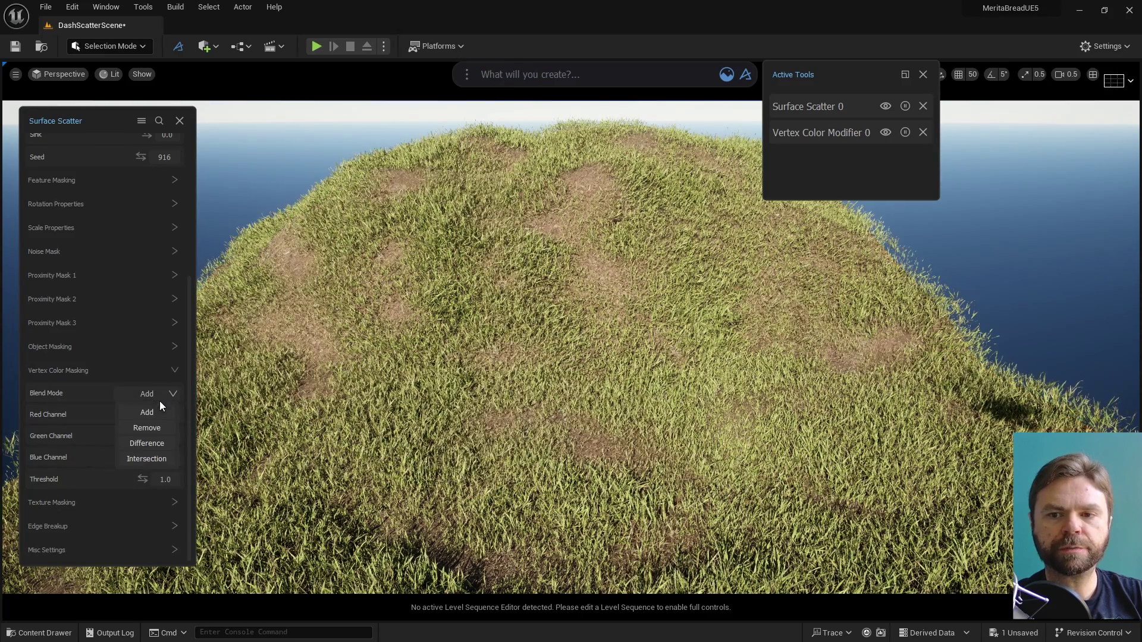
{"action": "left_click", "coordinate": [147, 427]}
{"action": "left_click", "coordinate": [159, 394]}
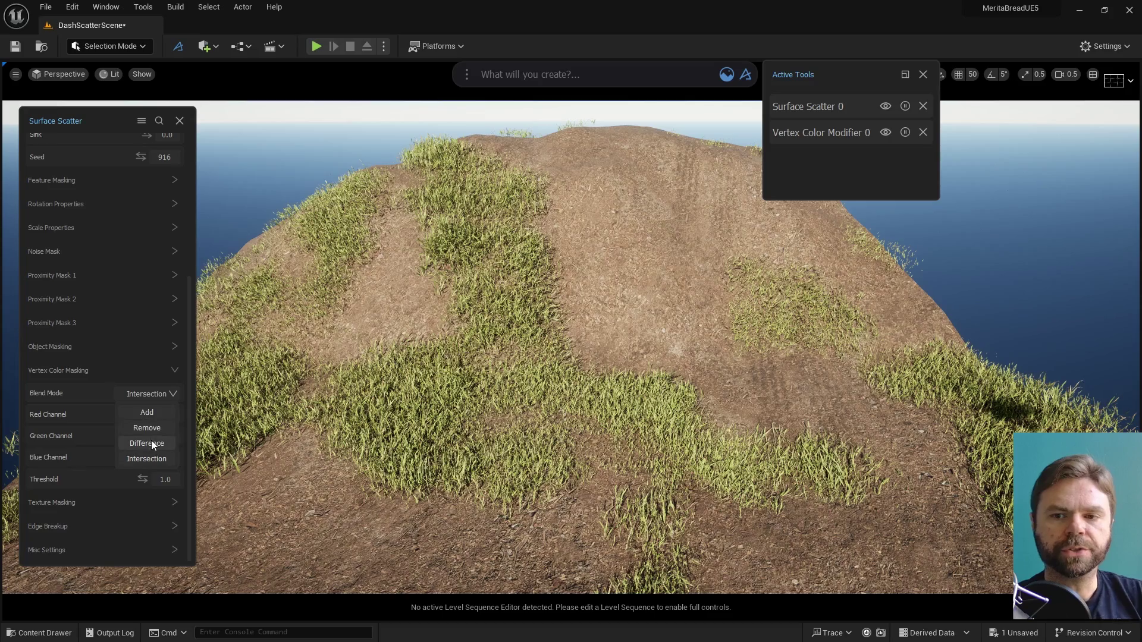
{"action": "mouse_move", "coordinate": [145, 478]}
{"action": "left_mouse_down"}
{"action": "mouse_move", "coordinate": [119, 478]}
{"action": "mouse_move", "coordinate": [144, 478]}
{"action": "left_mouse_up"}
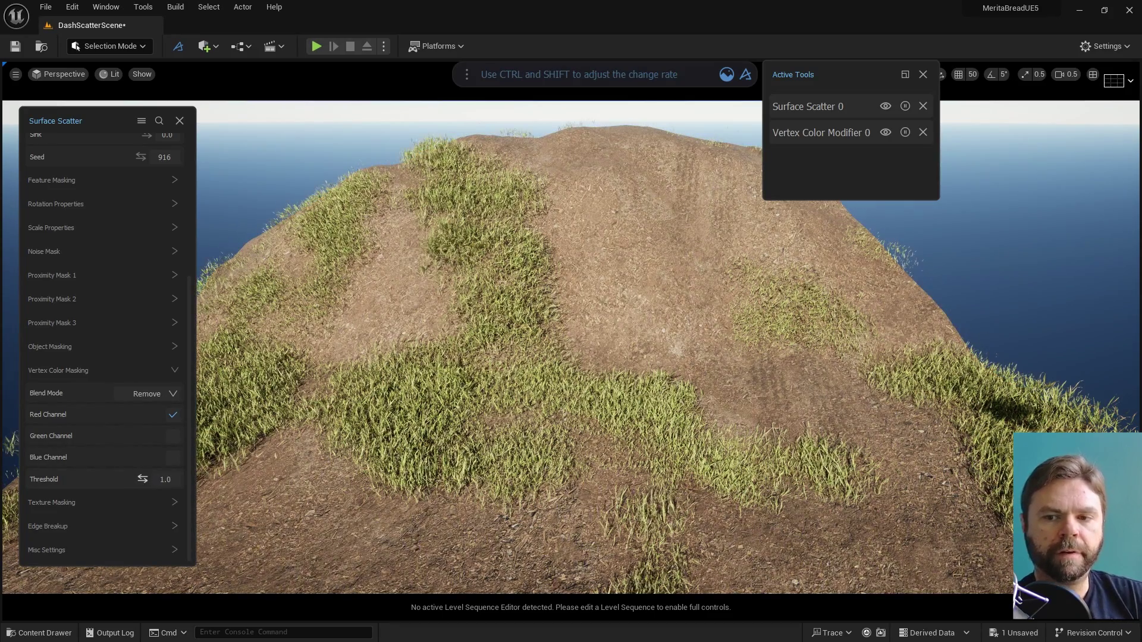
{"action": "left_click", "coordinate": [151, 445]}
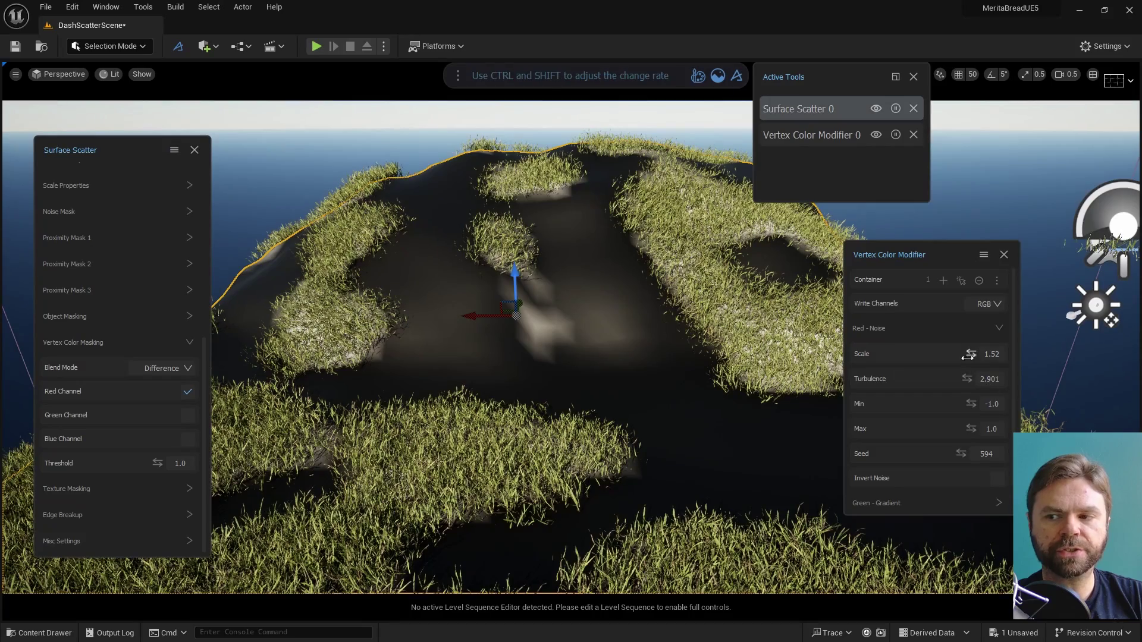
Step: Try lower vertex color mask thresholds, keeping Threshold at 1.0, and set the red channel noise to Scale 0.82 and Turbulence 5.101
{"action": "left_click_drag", "start_coordinate": [984, 354], "coordinate": [942, 379]}
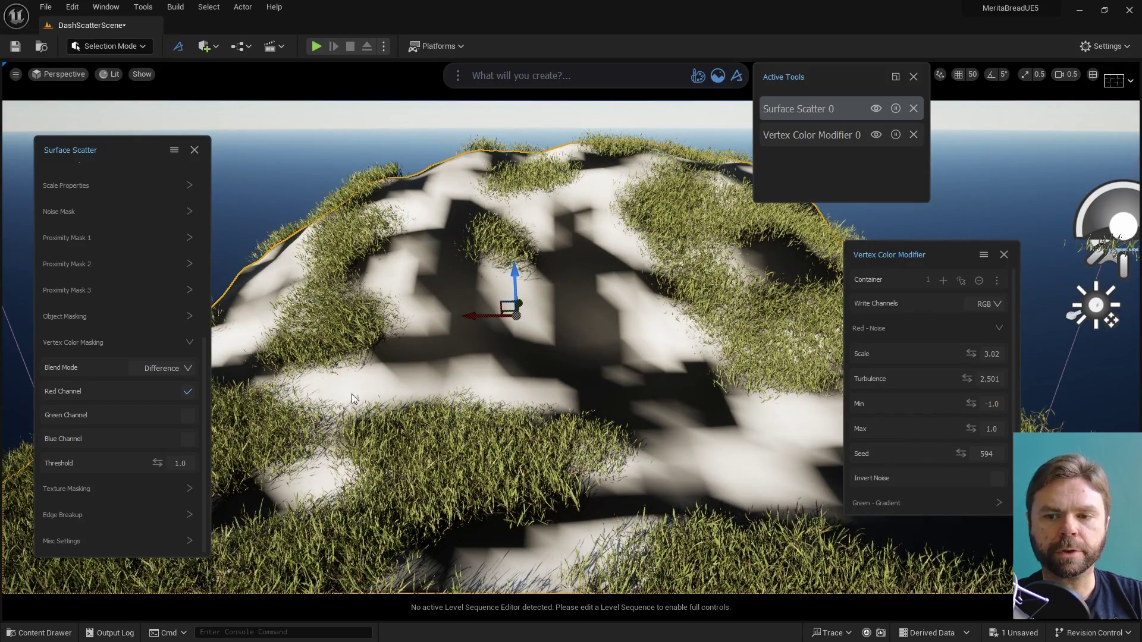
{"action": "left_click_drag", "start_coordinate": [157, 462], "coordinate": [154, 461]}
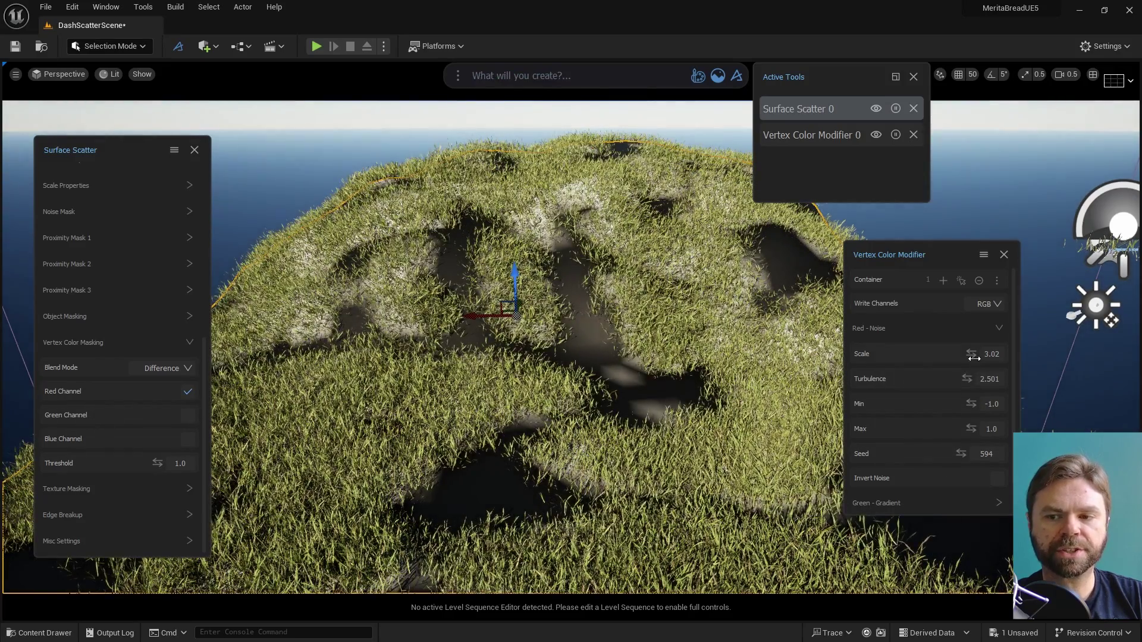
{"action": "left_click_drag", "start_coordinate": [973, 354], "coordinate": [1007, 379]}
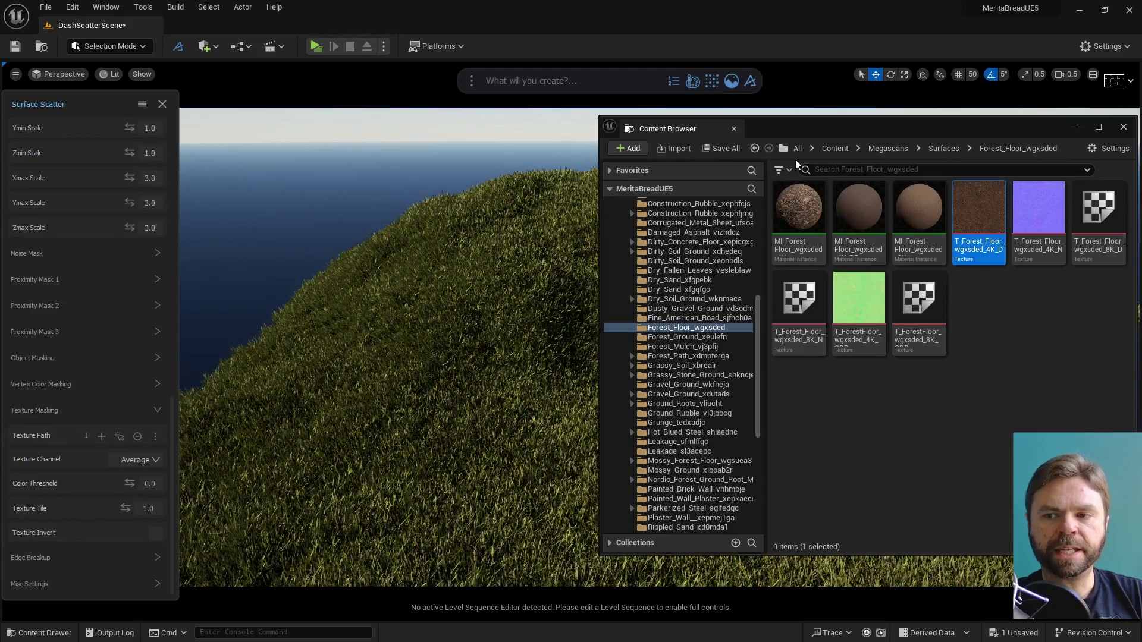
Step: Configure the grass scatter's Texture Masking with Texture Tile 1.12, Texture Invert enabled and Color Threshold 0.02
{"action": "left_click", "coordinate": [733, 129]}
{"action": "left_click_drag", "start_coordinate": [132, 483], "coordinate": [124, 508]}
{"action": "left_click", "coordinate": [156, 533]}
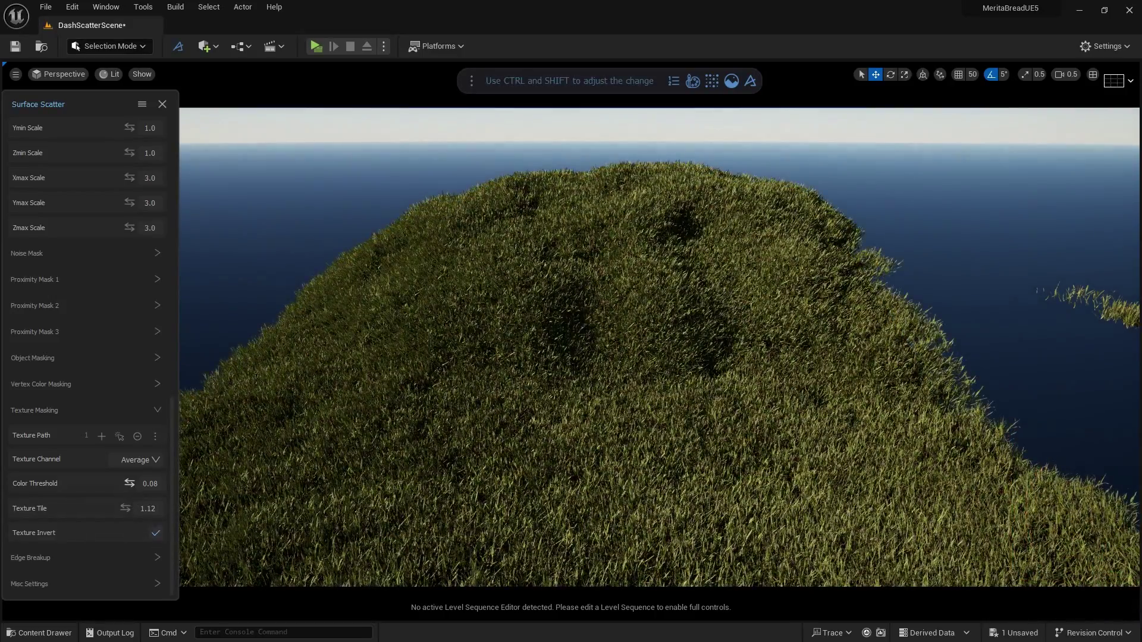
{"action": "left_click_drag", "start_coordinate": [129, 483], "coordinate": [129, 482]}
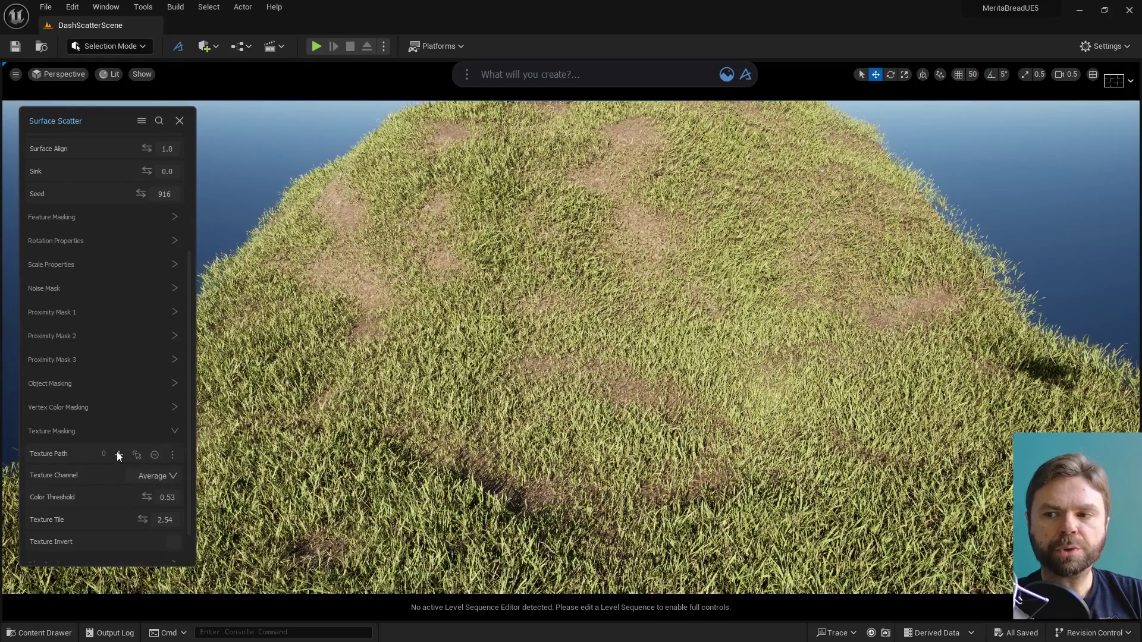
Step: Add a mask texture to Texture Path, set Color Threshold to 0.64 and Texture Tile to 1.64, and toggle Texture Invert
{"action": "left_click", "coordinate": [118, 455]}
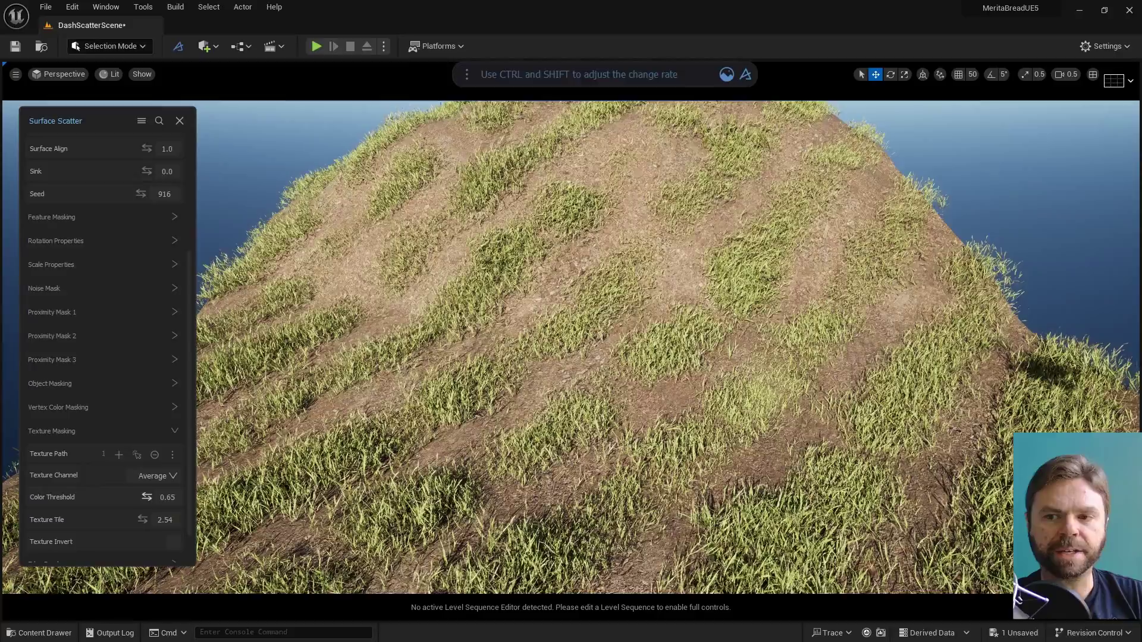
{"action": "left_click_drag", "start_coordinate": [143, 519], "coordinate": [158, 538]}
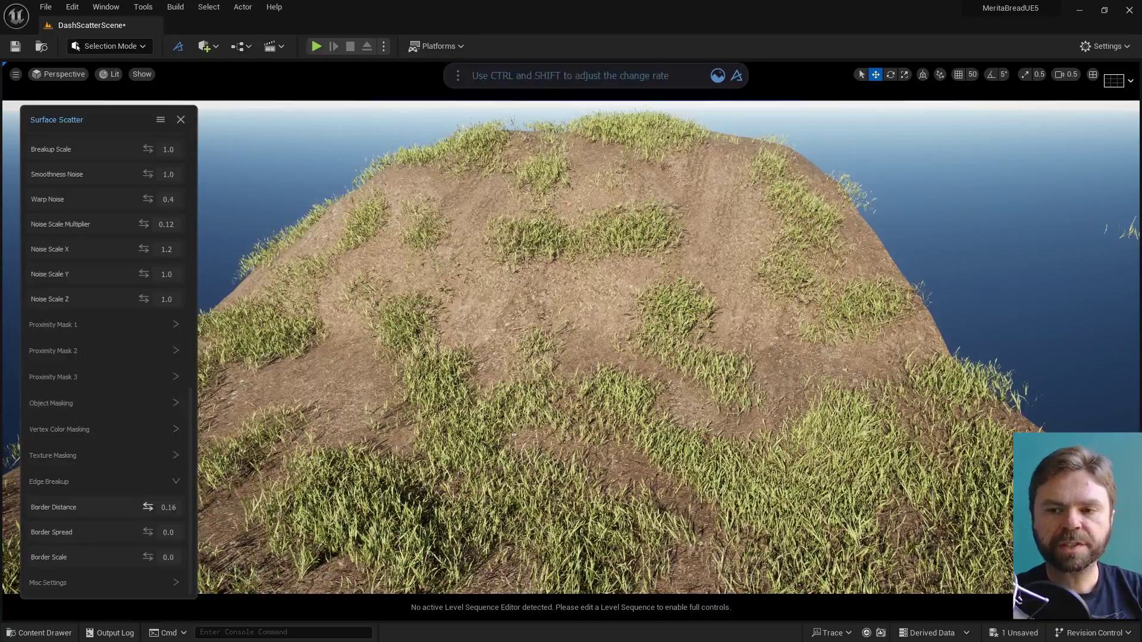
{"action": "left_click_drag", "start_coordinate": [161, 507], "coordinate": [171, 507]}
Step: Set the Edge Breakup Border Spread to 0.6 and Border Scale to 0.5, and try Max Count values of 500 and 5000
{"action": "left_click_drag", "start_coordinate": [148, 532], "coordinate": [147, 557]}
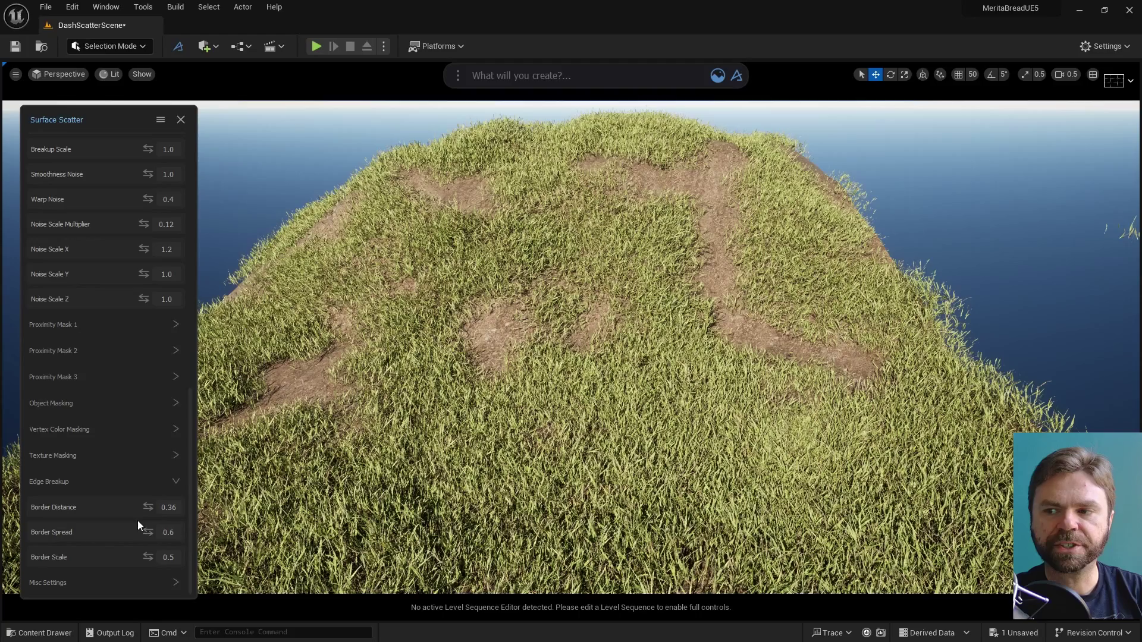
{"action": "scroll", "coordinate": [168, 550], "scroll_direction": "down", "scroll_amount": 2}
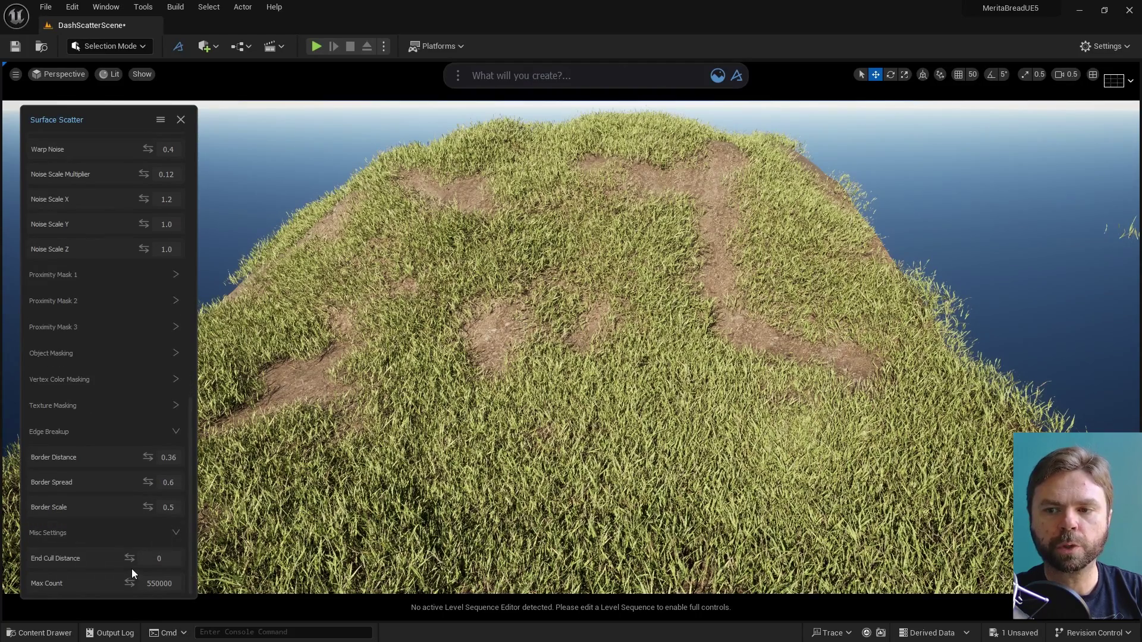
{"action": "type", "text": "500"}
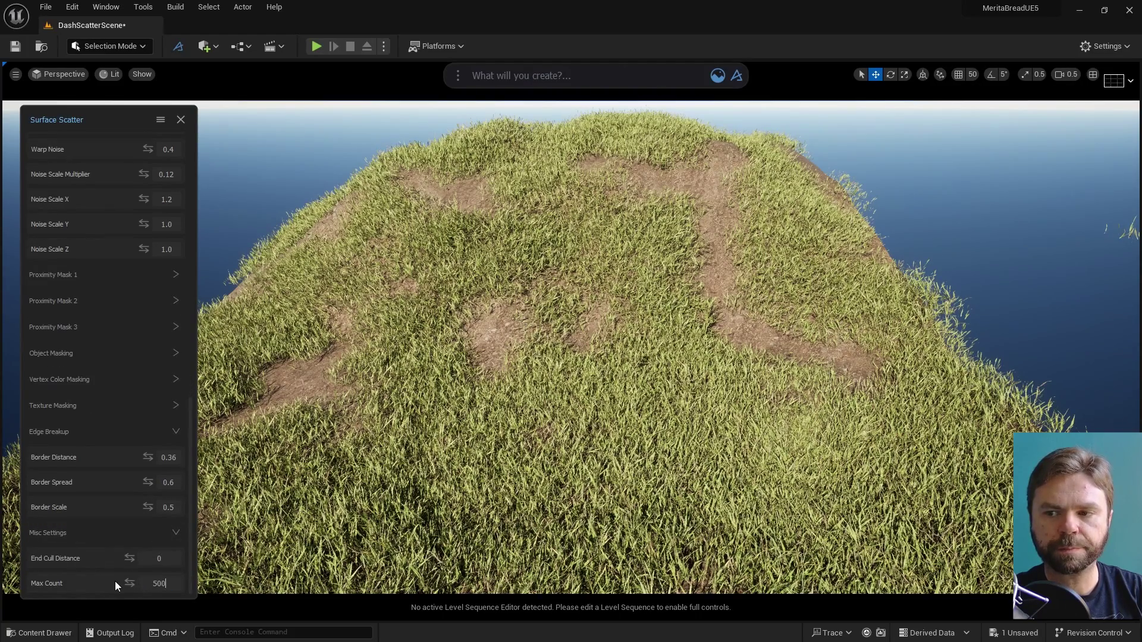
{"action": "key", "text": "Return"}
{"action": "type", "text": "5000"}
{"action": "key", "text": "Return"}
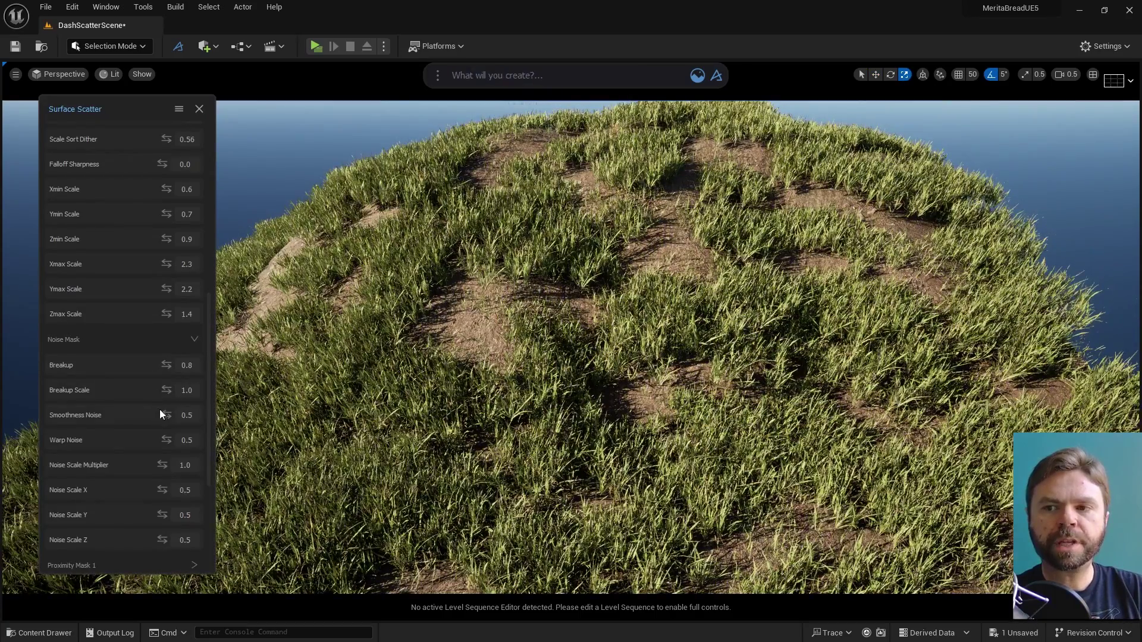
Step: Adjust the scale falloff of the noise-masked grass patches, setting Falloff Sharpness to 6.2 under Scale Properties
{"action": "scroll", "coordinate": [160, 410], "scroll_direction": "up", "scroll_amount": 10}
{"action": "left_click_drag", "start_coordinate": [161, 281], "coordinate": [222, 281]}
{"action": "scroll", "coordinate": [137, 372], "scroll_direction": "down", "scroll_amount": 5}
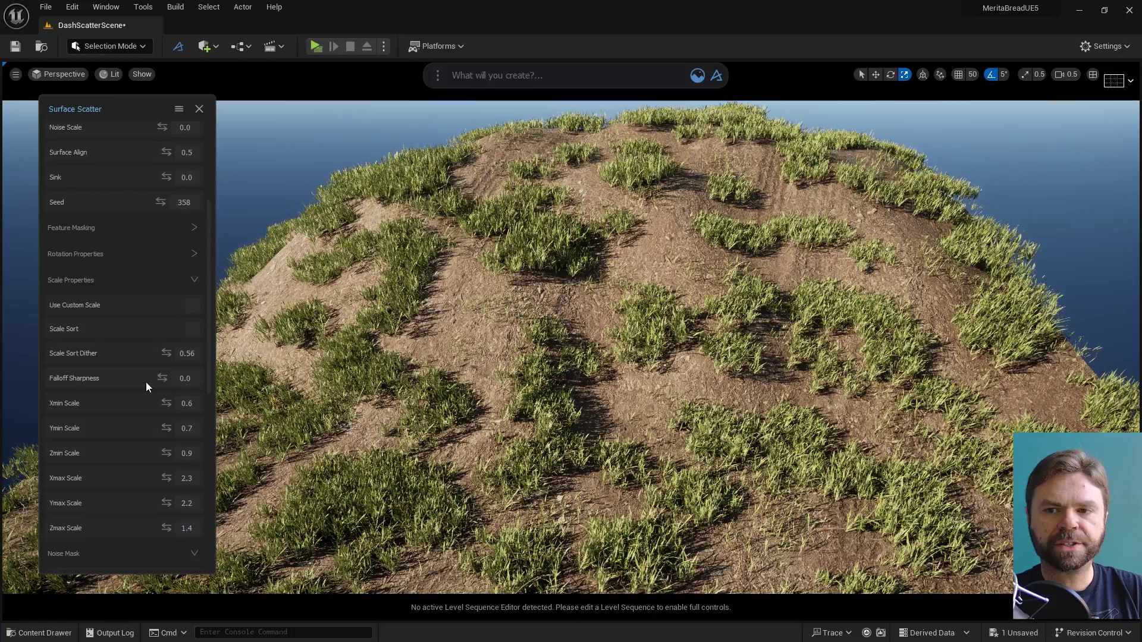
{"action": "mouse_move", "coordinate": [161, 378]}
{"action": "left_mouse_down"}
{"action": "mouse_move", "coordinate": [255, 378]}
{"action": "mouse_move", "coordinate": [156, 377]}
{"action": "left_mouse_up"}
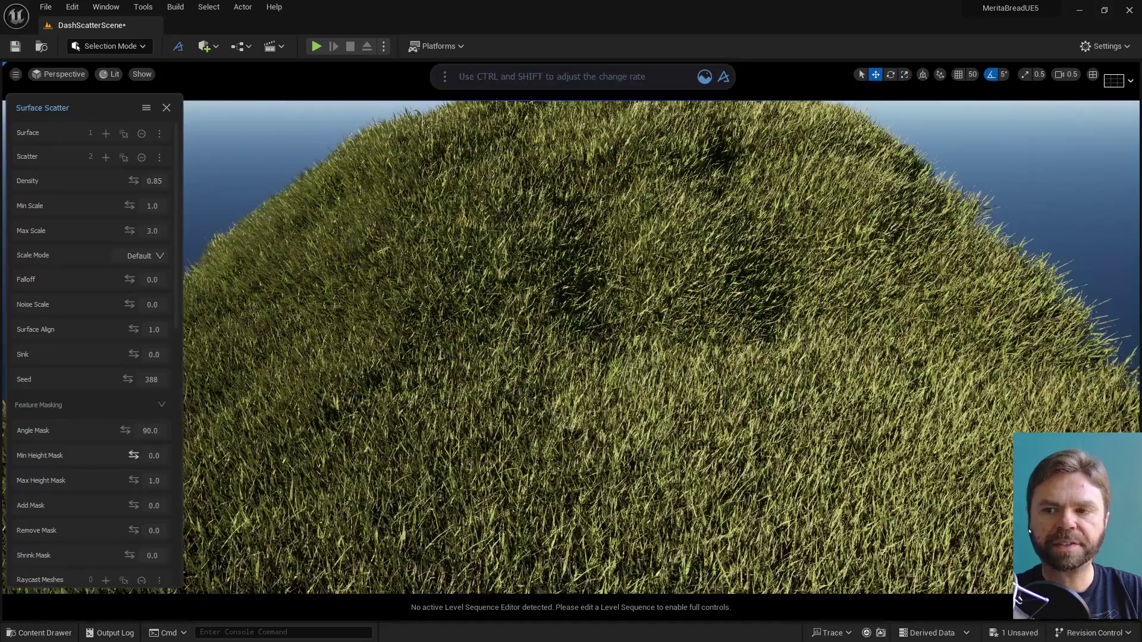
Step: Restrict the grass to a height band with Min Height Mask 0.07 and Max Height Mask 0.49, and raise Falloff to 1.7
{"action": "left_click_drag", "start_coordinate": [133, 456], "coordinate": [143, 485]}
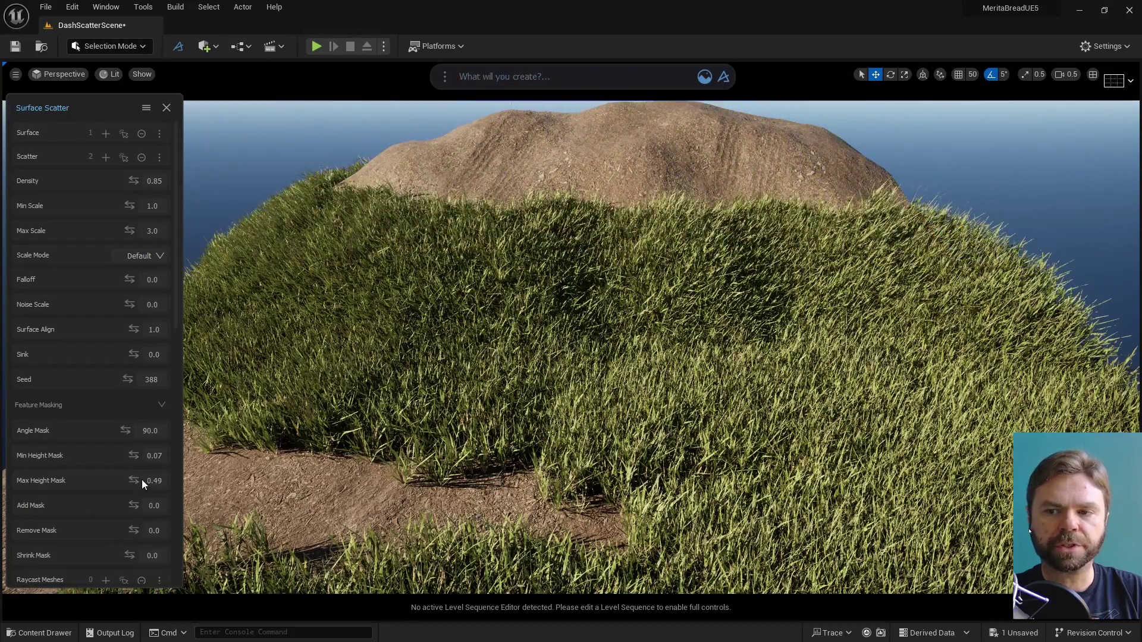
{"action": "mouse_move", "coordinate": [124, 280]}
{"action": "left_mouse_down"}
{"action": "mouse_move", "coordinate": [140, 279]}
{"action": "mouse_move", "coordinate": [127, 280]}
{"action": "left_mouse_up"}
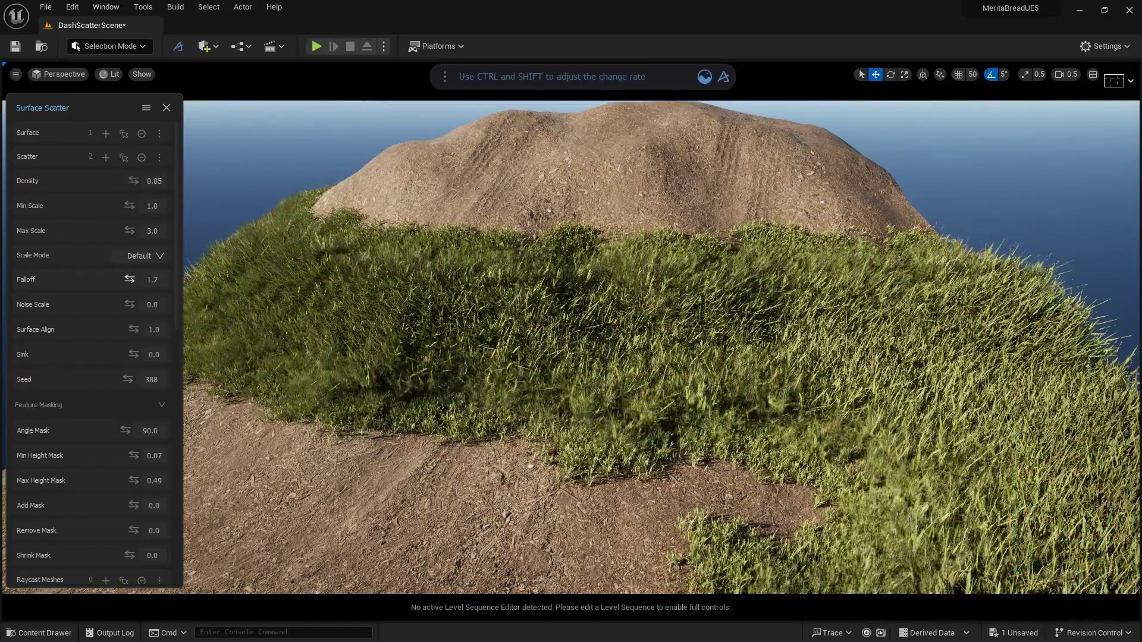
{"action": "left_click_drag", "start_coordinate": [129, 279], "coordinate": [134, 279]}
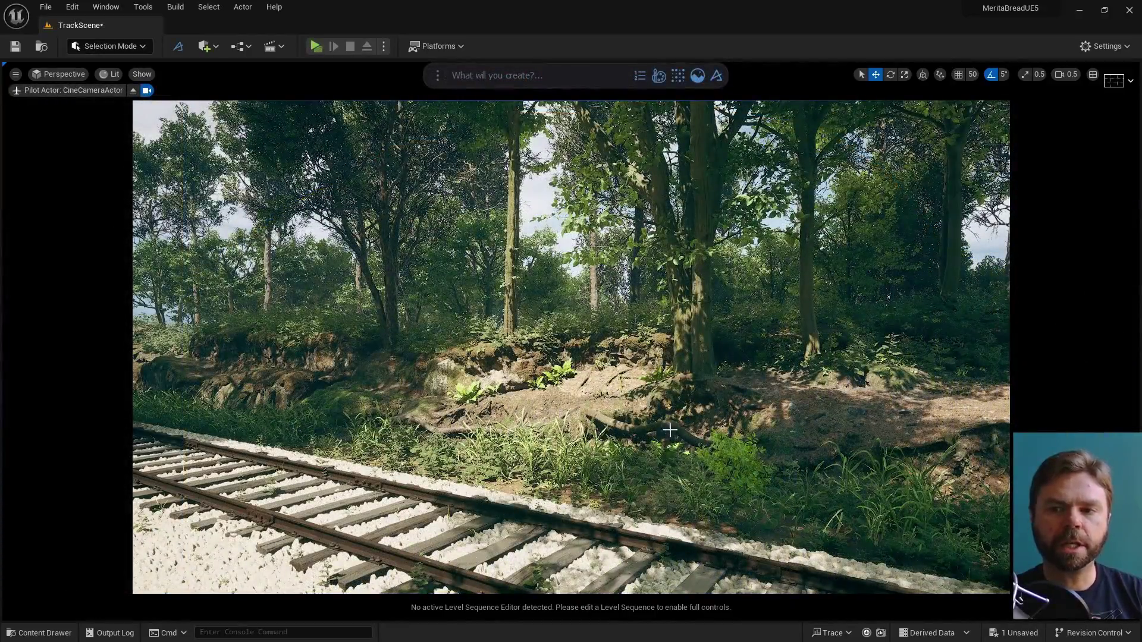
Step: Look along the railway track in TrackScene through CineCameraActor and stop piloting the camera
{"action": "right_click_drag", "start_coordinate": [664, 415], "coordinate": [744, 422]}
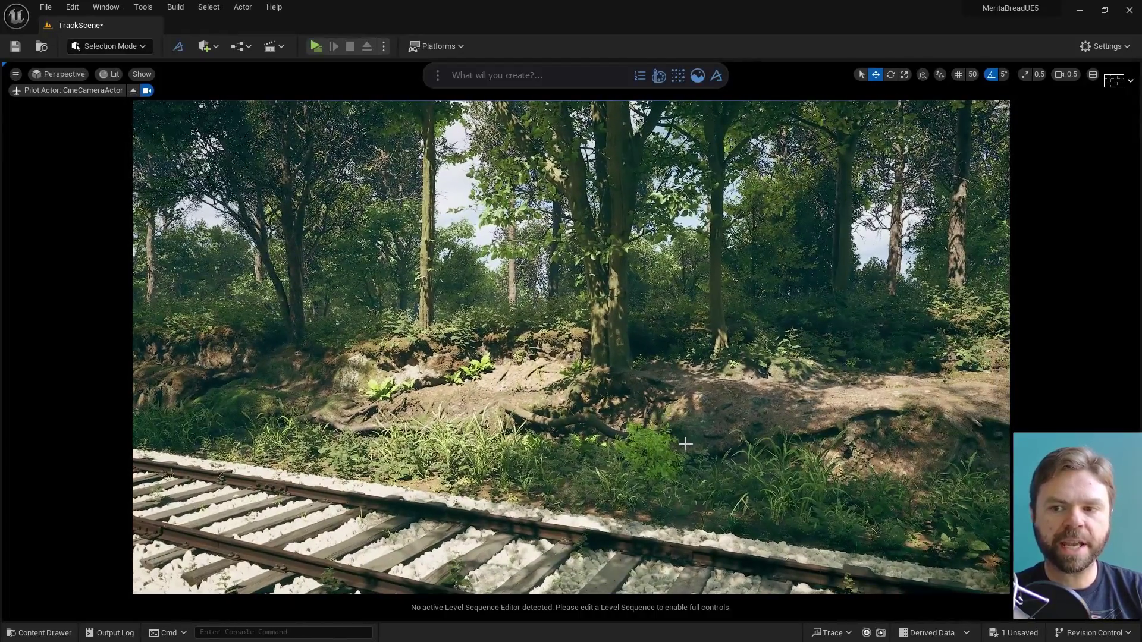
{"action": "key", "text": "ctrl+z"}
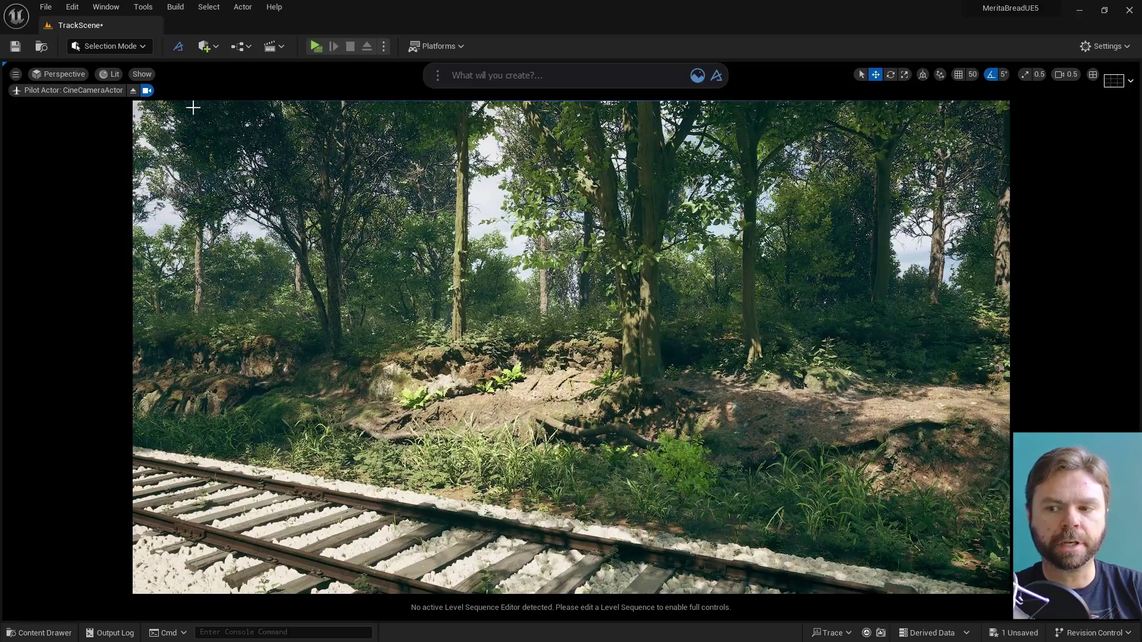
{"action": "left_click", "coordinate": [133, 89]}
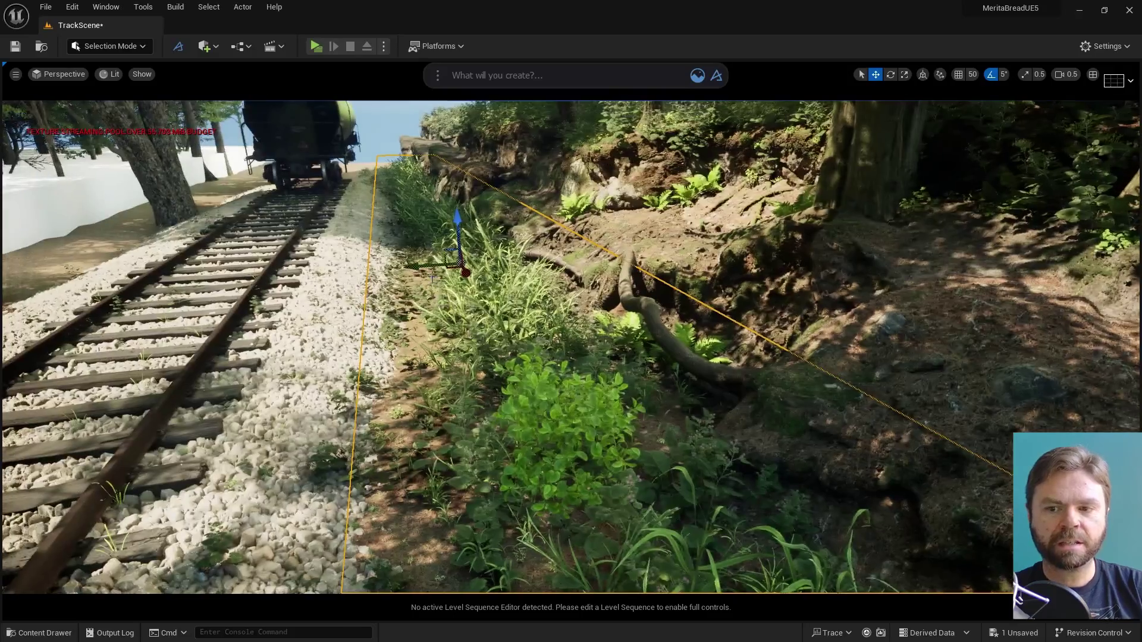
Step: Try moving the trackside vegetation's surface, undo the move, and activate scaling for the forest ground surface
{"action": "left_click_drag", "start_coordinate": [420, 268], "coordinate": [351, 271]}
{"action": "key", "text": "ctrl+z"}
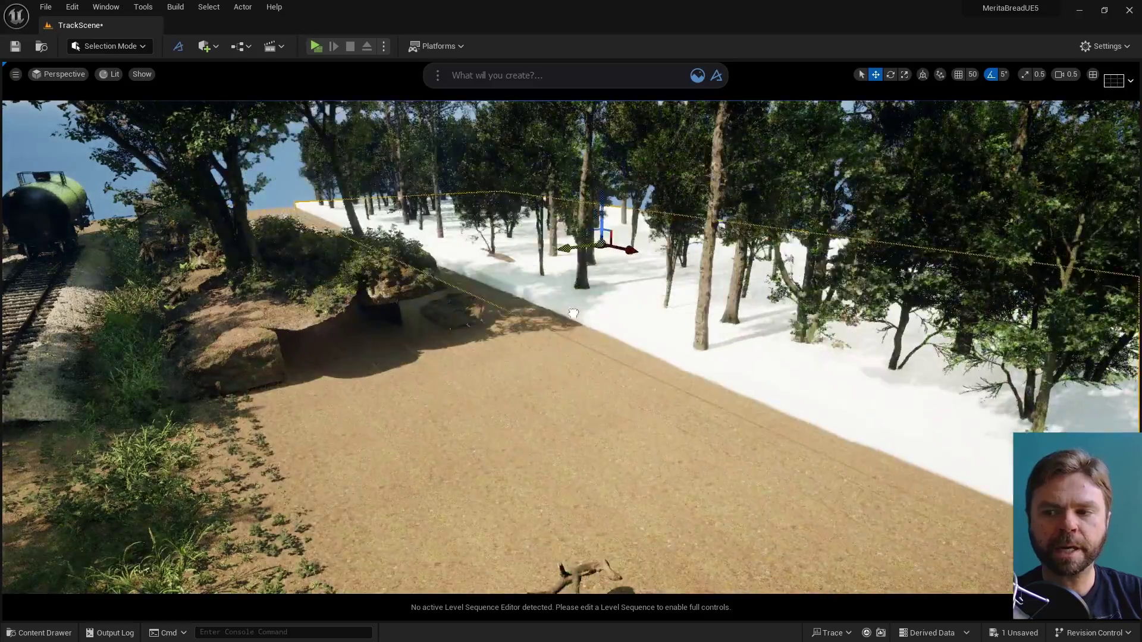
{"action": "key", "text": "r"}
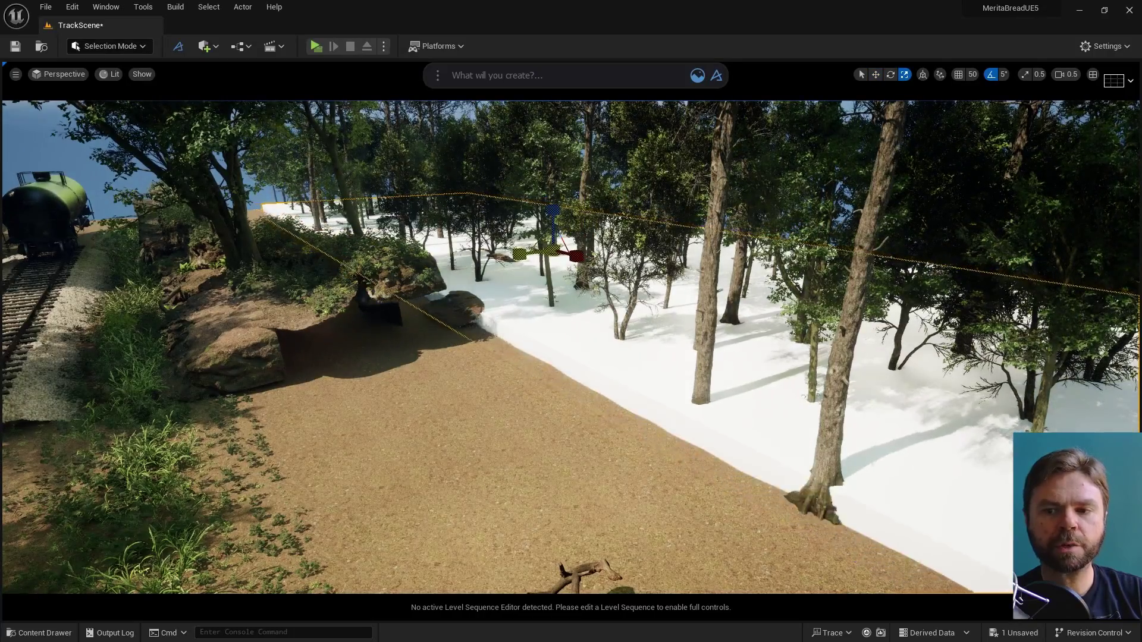